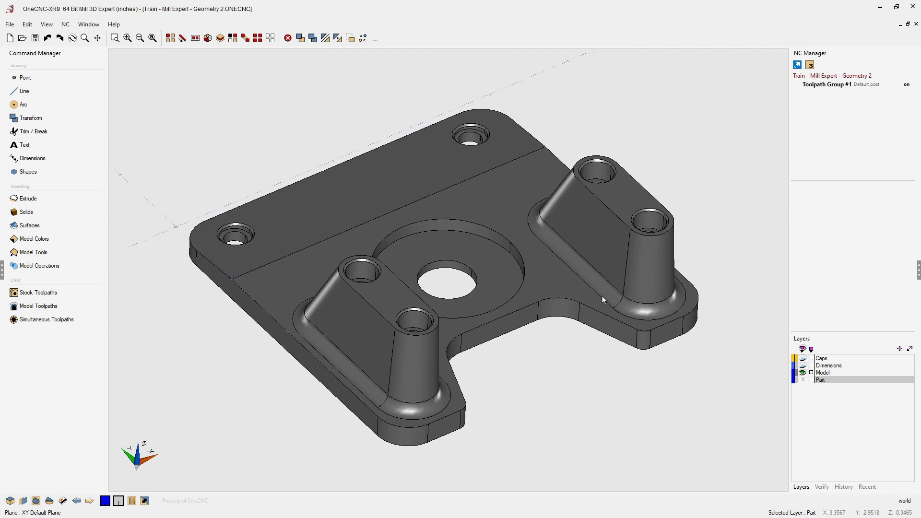
# Examine the bracket model from several angles and finish with a top view of the plate.
pyautogui.moveTo(603, 298)
pyautogui.mouseDown(button='middle')
pyautogui.moveTo(596, 226)
pyautogui.moveTo(603, 309)
pyautogui.mouseUp(button='middle')
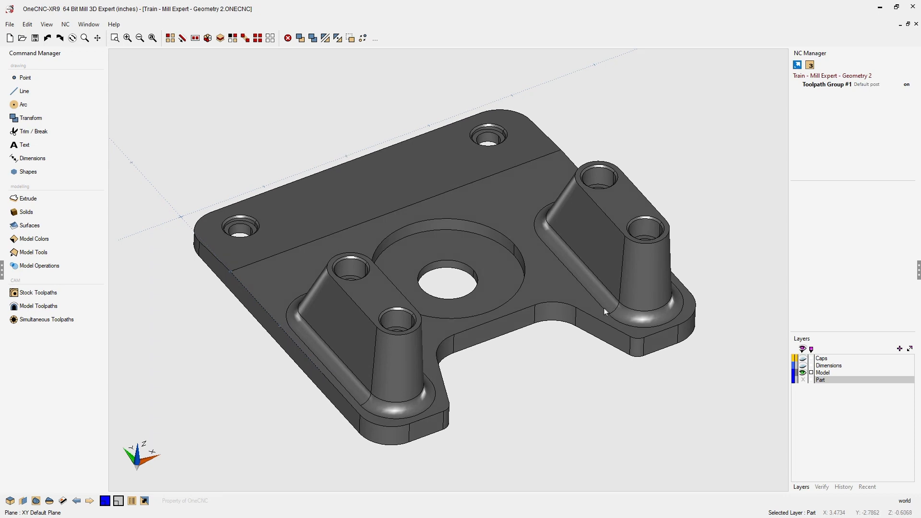
pyautogui.moveTo(603, 308)
pyautogui.mouseDown(button='middle')
pyautogui.moveTo(592, 249)
pyautogui.moveTo(579, 294)
pyautogui.moveTo(595, 293)
pyautogui.mouseUp(button='middle')
pyautogui.rightClick(582, 358)
pyautogui.click(583, 359)
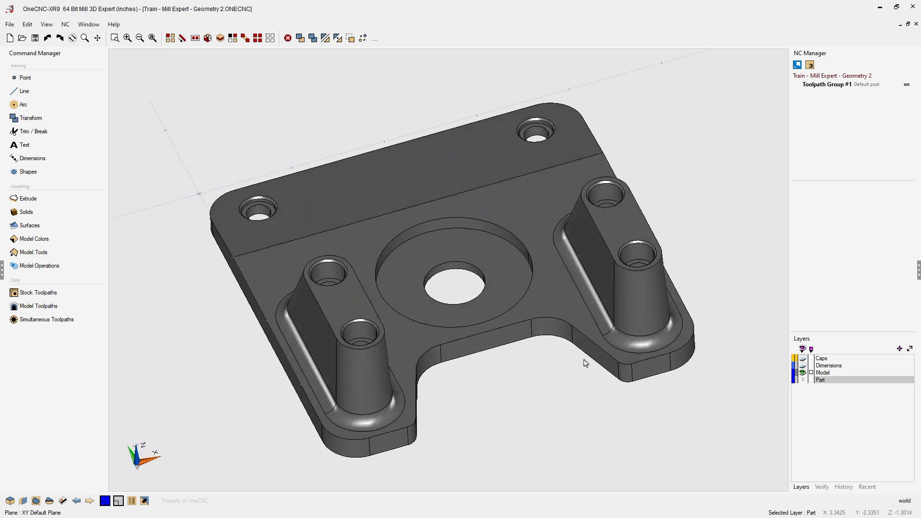
pyautogui.scroll(-2, 597, 372)
pyautogui.moveTo(631, 360); pyautogui.dragTo(610, 348, button='middle')
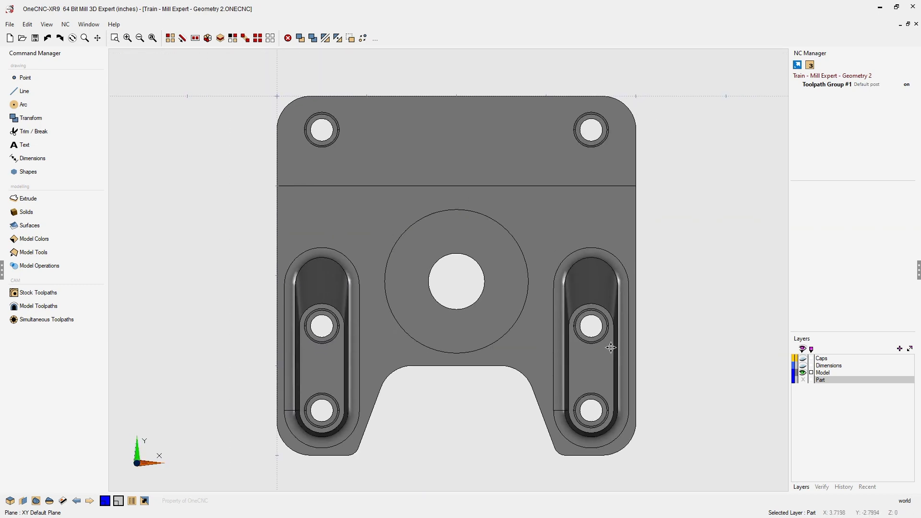
# Hide the Model layer and review the dimensioned drawing on the Dimensions layer before hiding that layer too.
pyautogui.click(803, 373)
pyautogui.click(803, 366)
pyautogui.scroll(-3, 650, 367)
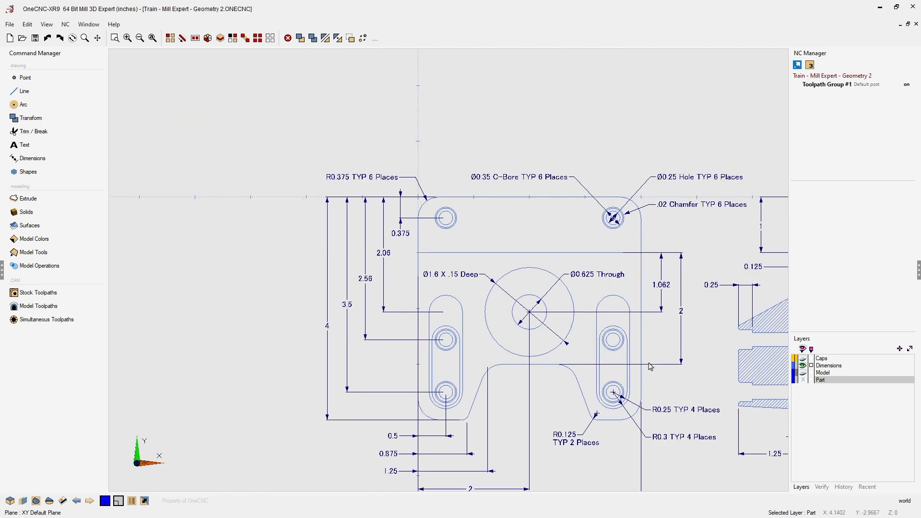
pyautogui.scroll(-1, 650, 367)
pyautogui.moveTo(591, 359)
pyautogui.mouseDown(button='middle')
pyautogui.moveTo(560, 306)
pyautogui.moveTo(520, 296)
pyautogui.mouseUp(button='middle')
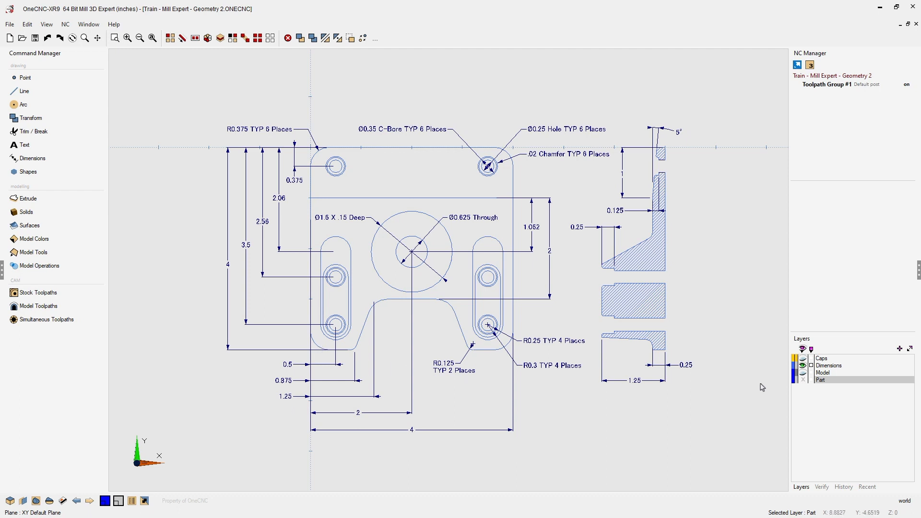
pyautogui.click(802, 365)
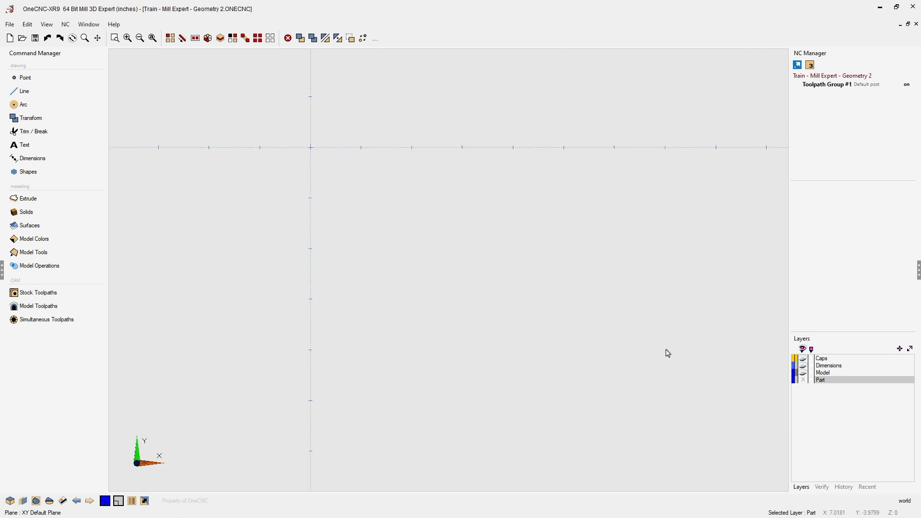
# Draw the plate's left edge as a line from the origin to X 0, Y -4.
pyautogui.click(30, 96)
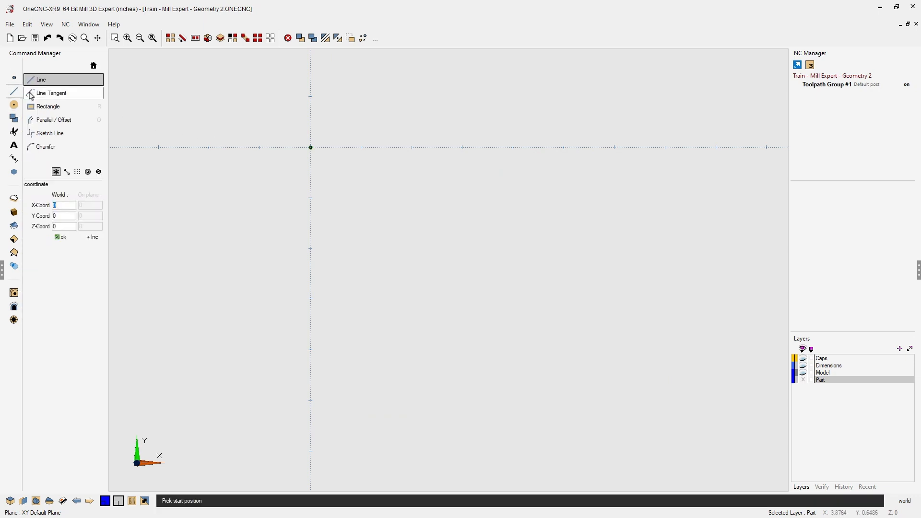
pyautogui.click(58, 237)
pyautogui.doubleClick(54, 216)
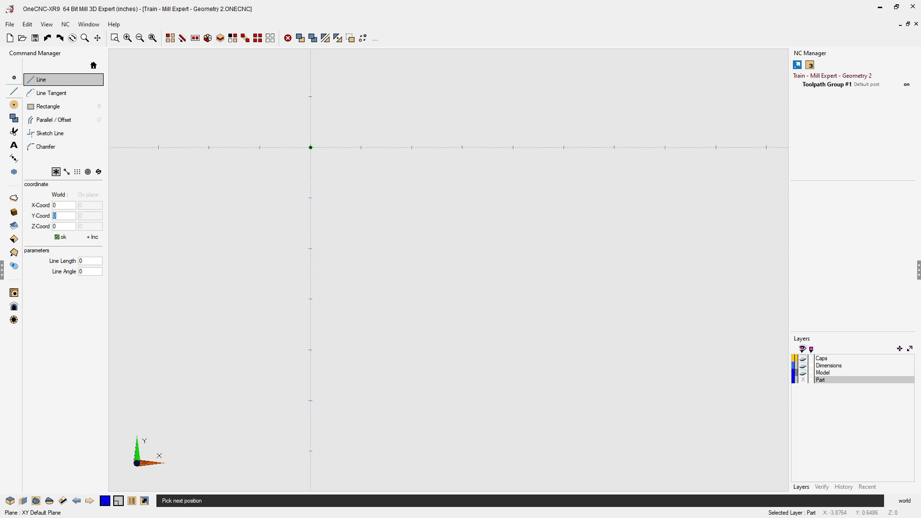
pyautogui.write('-4')
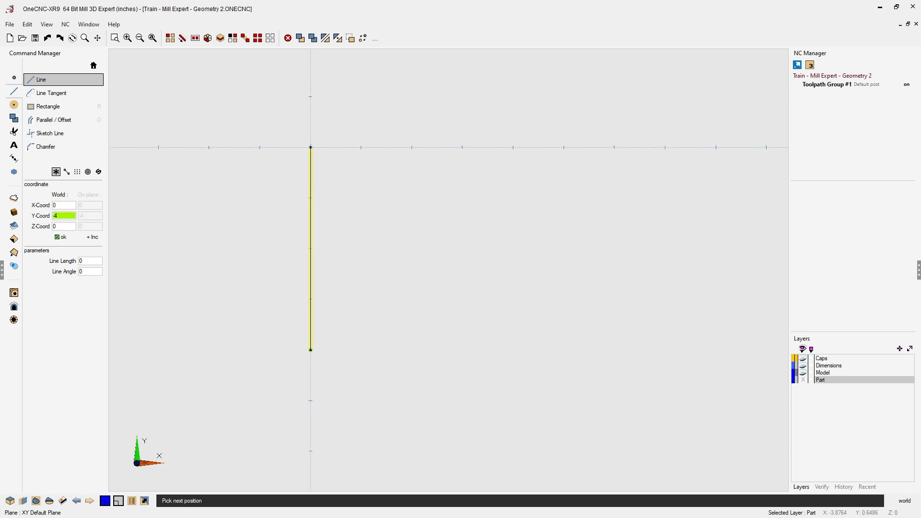
pyautogui.press('Tab')
pyautogui.press('Return')
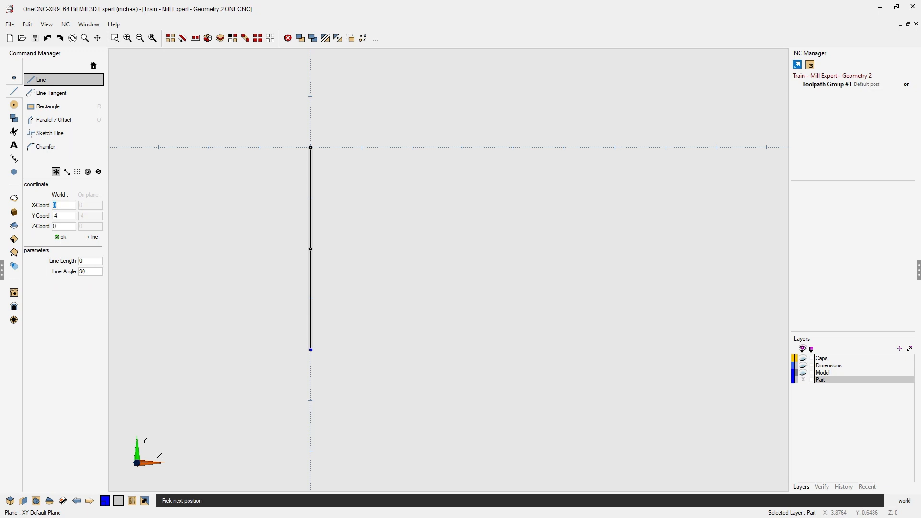
# Continue the outline with a horizontal bottom line to X 0.875, Y -4.
pyautogui.write('.875')
pyautogui.press('Tab')
pyautogui.press('Tab')
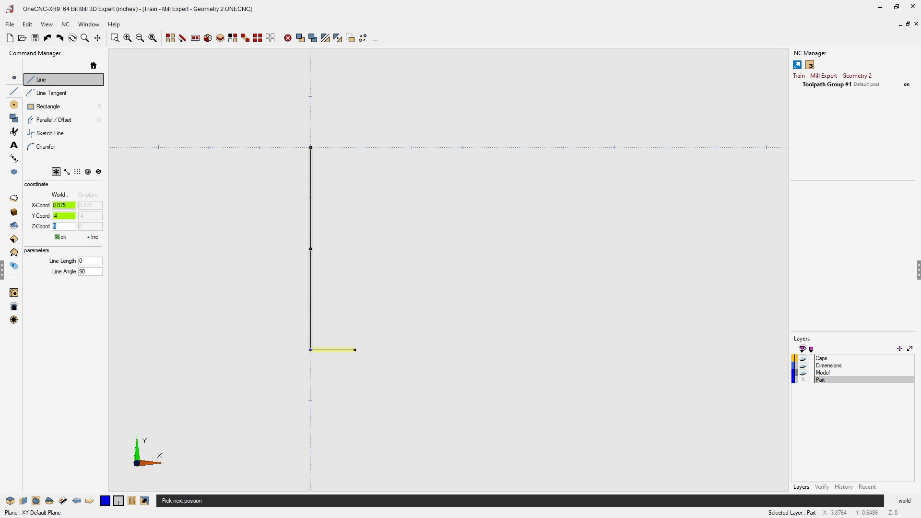
pyautogui.press('Return')
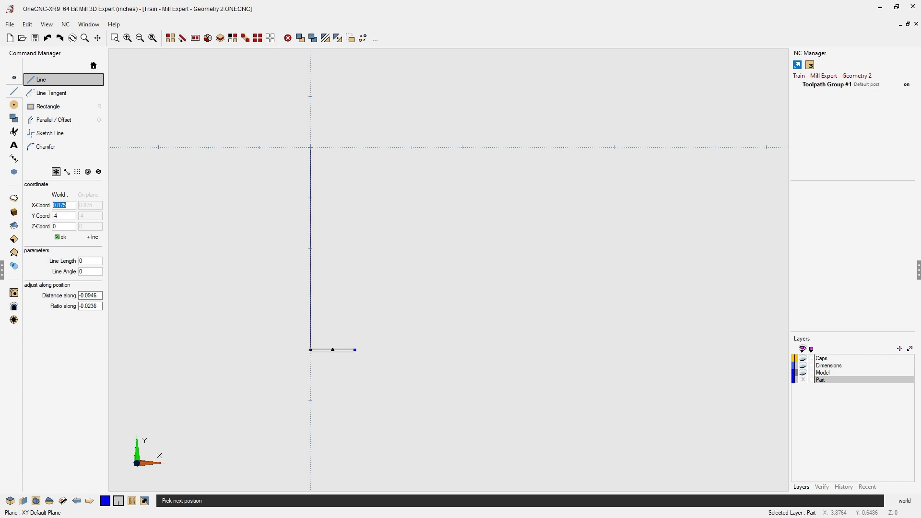
# Add the angled cutout line up to X 1.25, Y -3 and end the line chain.
pyautogui.write('1.25')
pyautogui.press('Tab')
pyautogui.write('-3')
pyautogui.press('Tab')
pyautogui.press('Return')
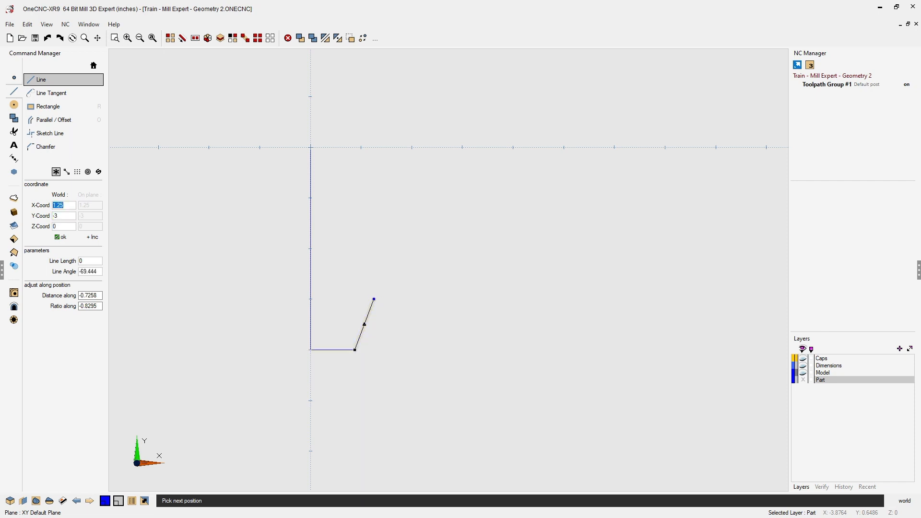
pyautogui.press('Escape')
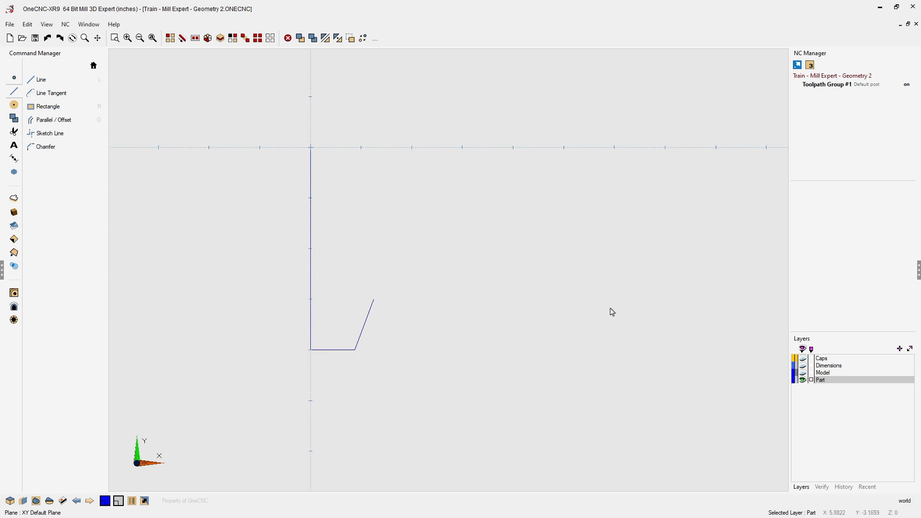
# Compare the drawn outline with the Dimensions layer and check the hole sizes and positions, leaving only the Part layer shown.
pyautogui.click(802, 366)
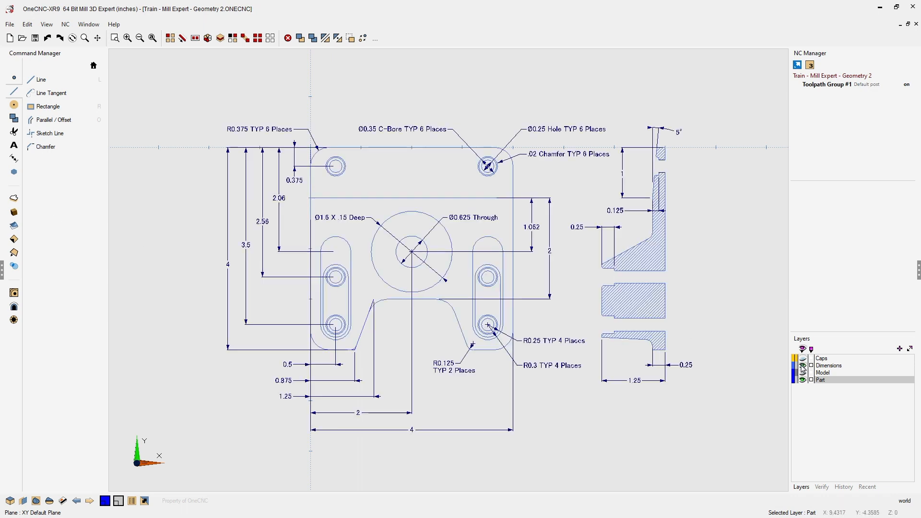
pyautogui.click(803, 366)
pyautogui.click(803, 366)
pyautogui.click(803, 366)
pyautogui.click(803, 365)
pyautogui.click(802, 373)
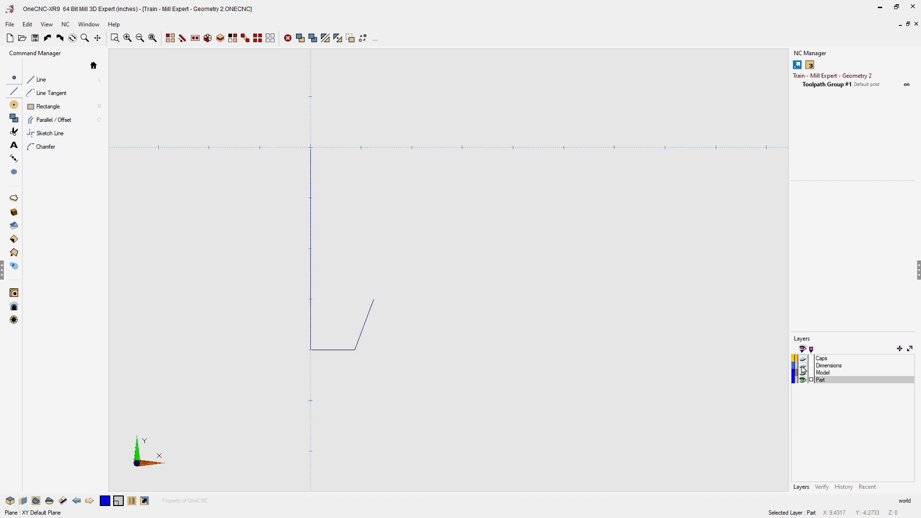
# Draw a 0.25 diameter circle centred at X 0.5, Y -0.375 for the upper hole.
pyautogui.click(14, 106)
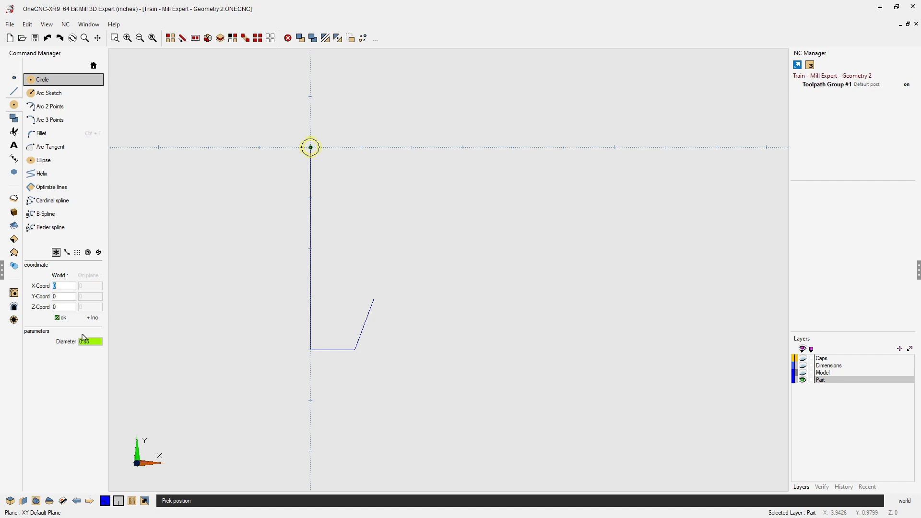
pyautogui.moveTo(92, 341); pyautogui.dragTo(81, 340)
pyautogui.write('.25')
pyautogui.press('Return')
pyautogui.write('.5')
pyautogui.press('Return')
pyautogui.write('-.375')
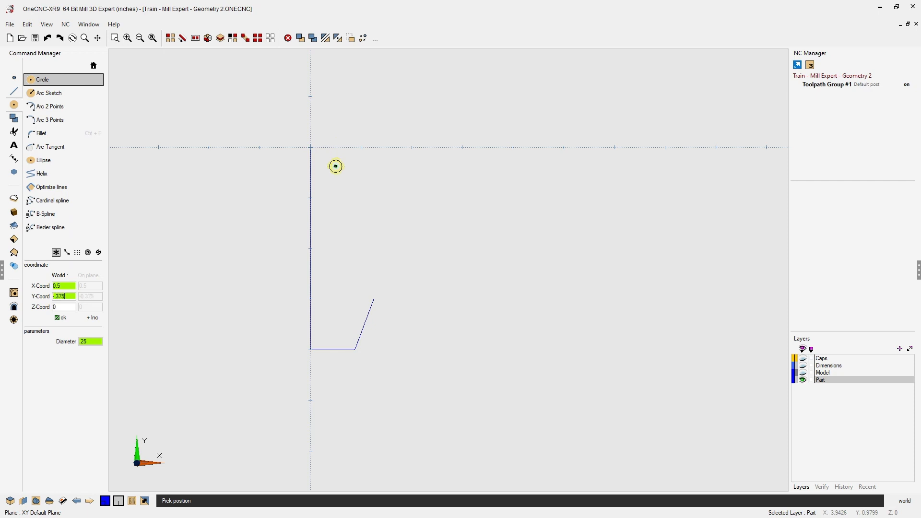
pyautogui.press('Return')
pyautogui.press('Return')
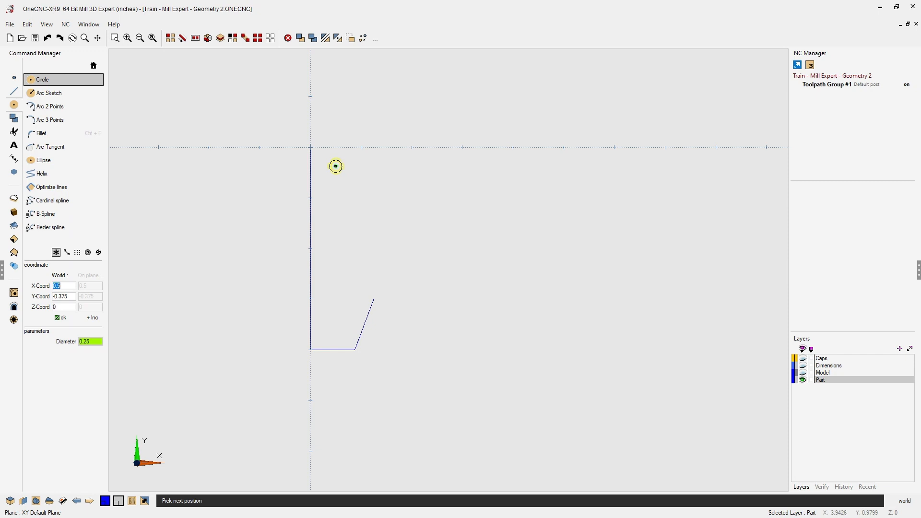
# Place another 0.25 diameter circle at X 0.5, Y -2.56 for the middle hole.
pyautogui.press('Return')
pyautogui.write('-2.56')
pyautogui.press('Return')
pyautogui.press('Return')
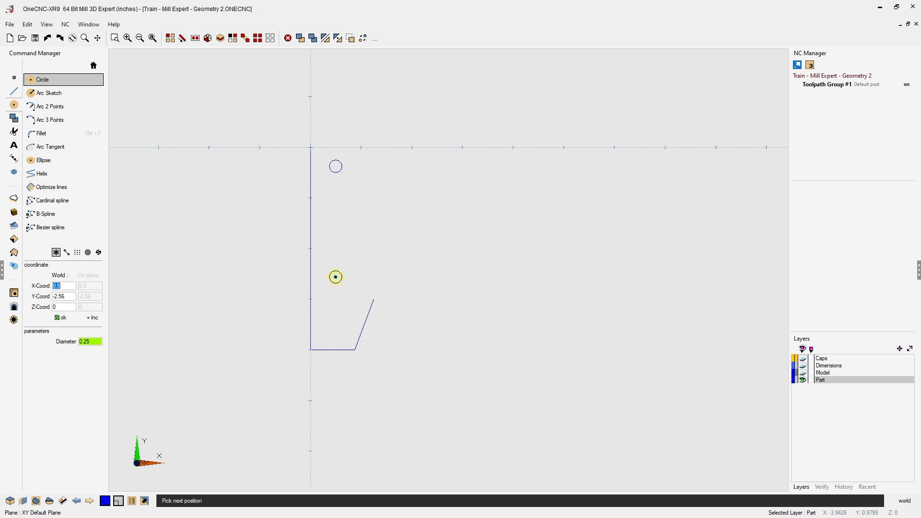
# Place a third 0.25 diameter circle at X 0.5, Y -3.5 for the lowest hole and end the circle command.
pyautogui.press('Return')
pyautogui.write('-3.5')
pyautogui.press('Return')
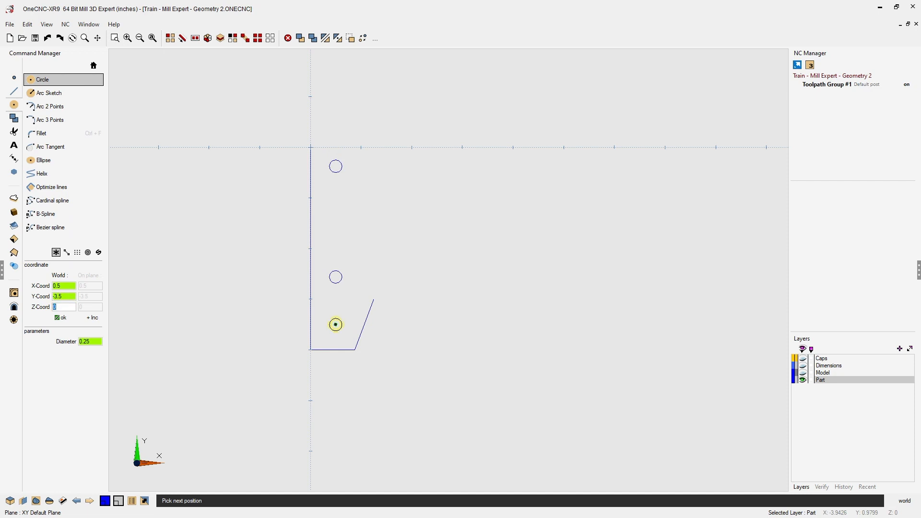
pyautogui.press('Return')
pyautogui.press('Escape')
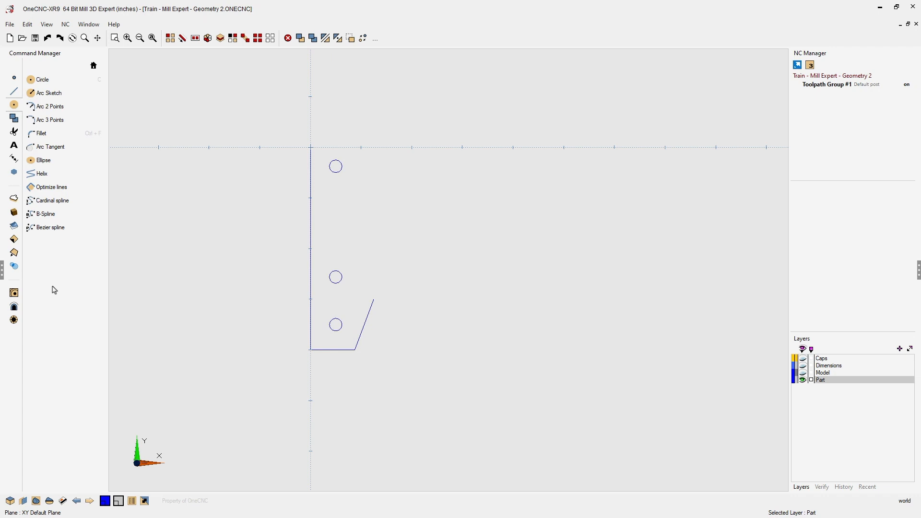
# Draw 0.35 diameter counterbore circles concentric with each of the three holes.
pyautogui.click(32, 82)
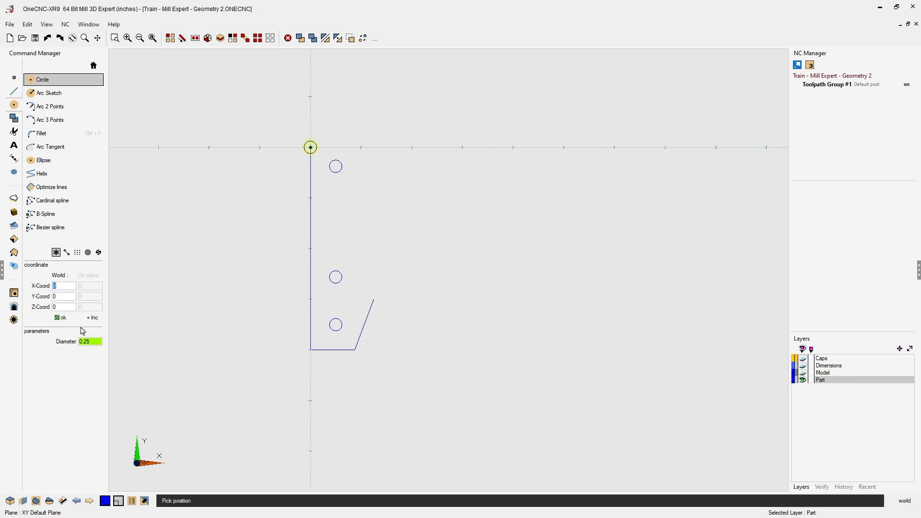
pyautogui.moveTo(93, 343); pyautogui.dragTo(79, 342)
pyautogui.write('.35')
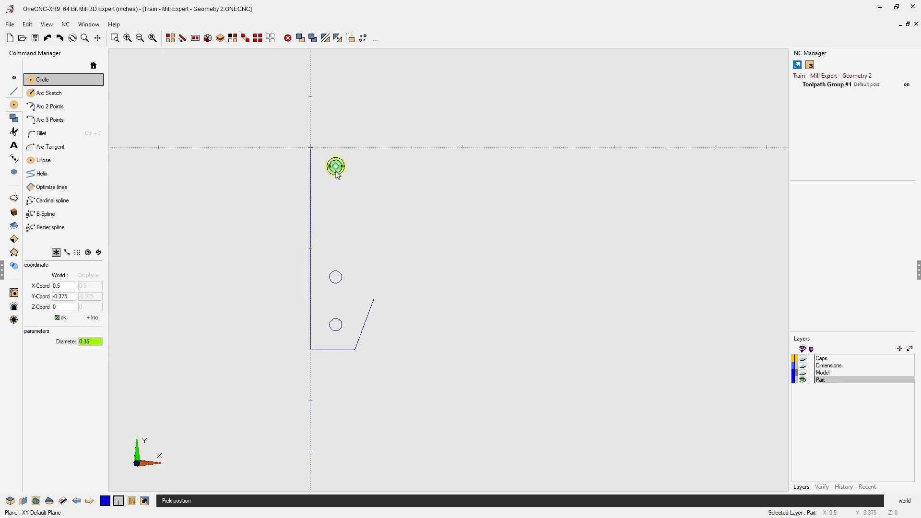
pyautogui.scroll(2, 338, 175)
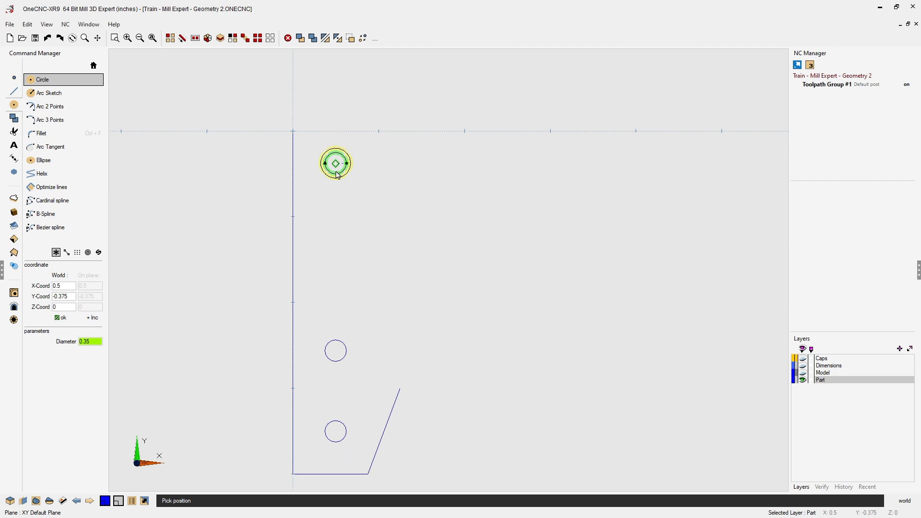
pyautogui.moveTo(338, 174); pyautogui.dragTo(340, 142, button='middle')
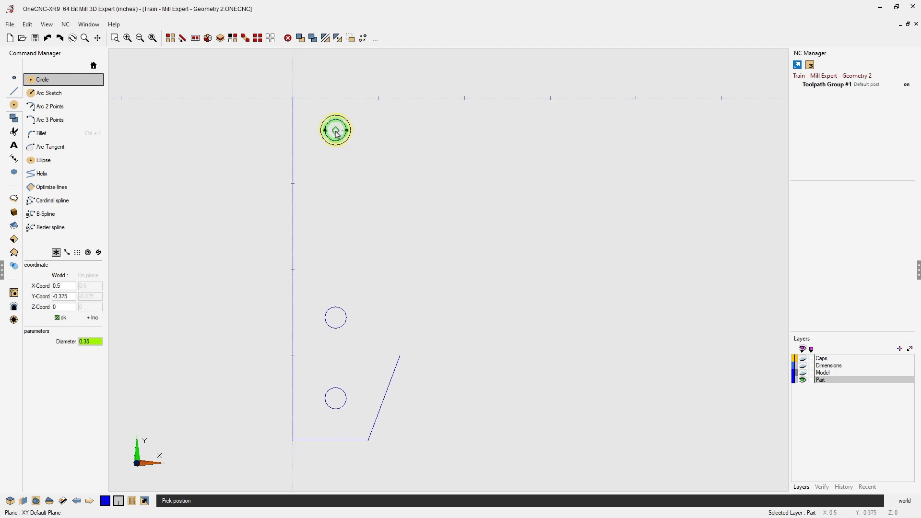
pyautogui.click(337, 133)
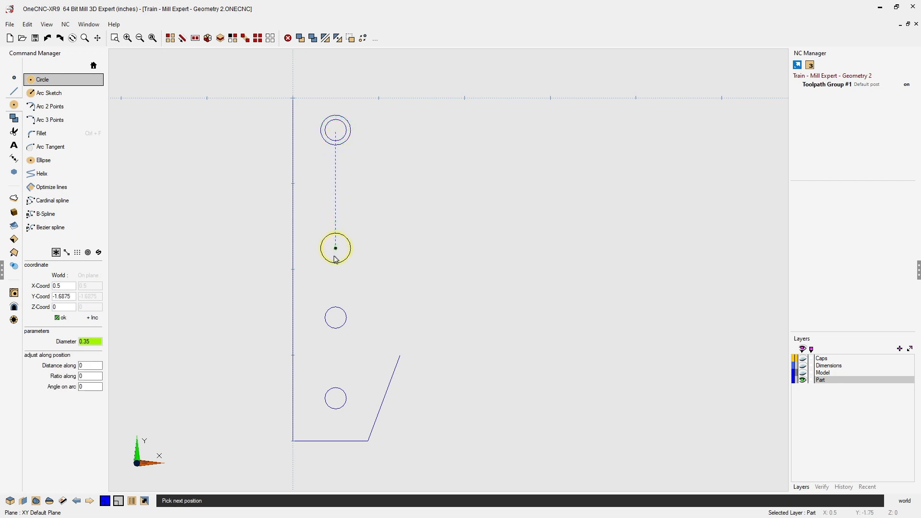
pyautogui.click(337, 319)
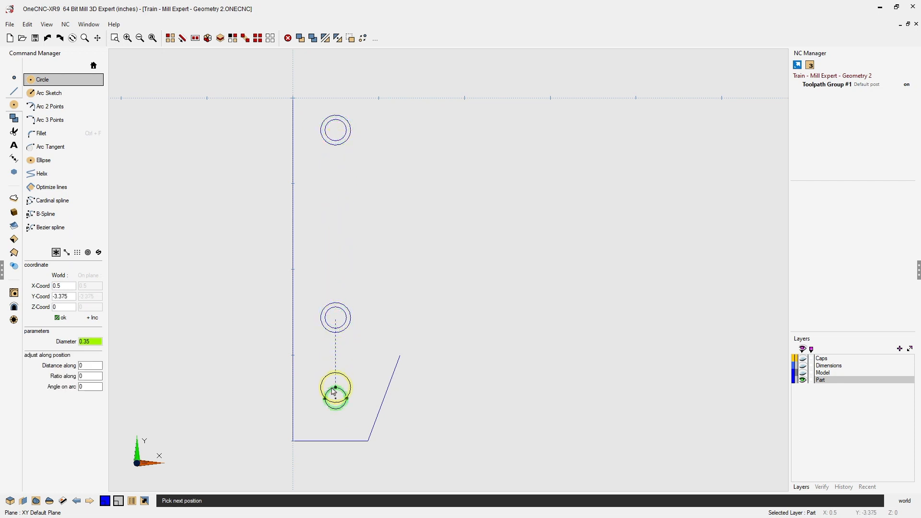
pyautogui.click(338, 396)
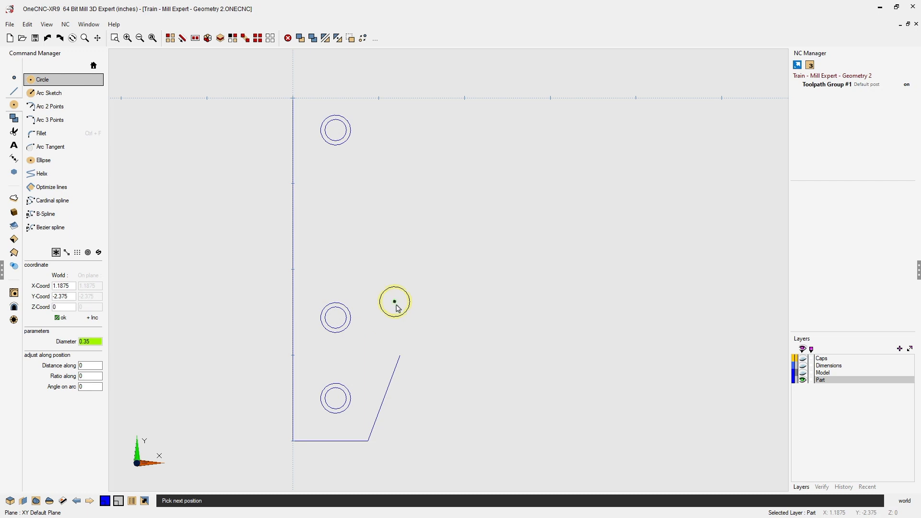
pyautogui.press('Escape')
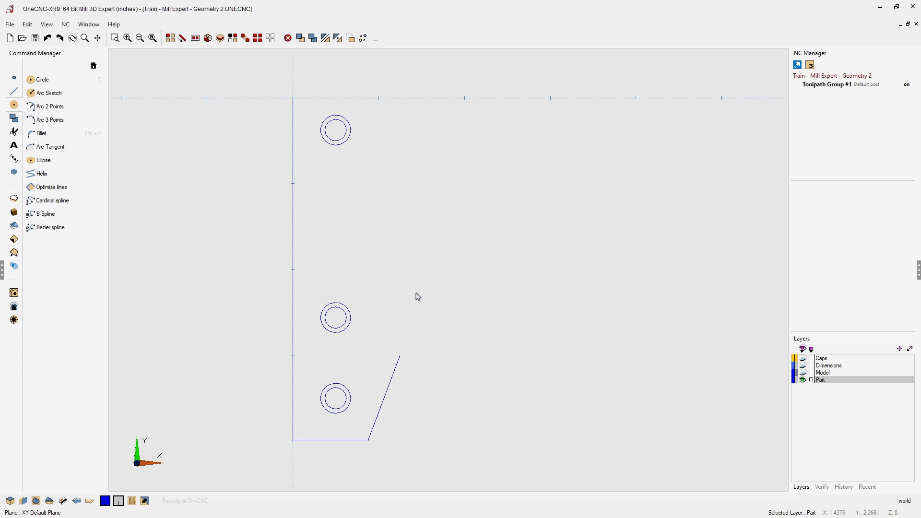
# Review the boss radii and centre positions on the Dimensions layer, leaving that layer hidden.
pyautogui.click(803, 366)
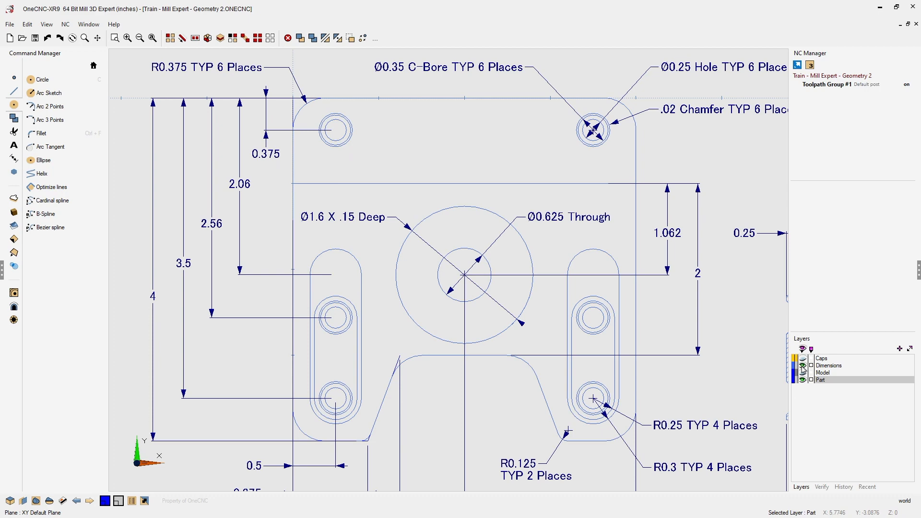
pyautogui.click(803, 366)
pyautogui.click(803, 366)
pyautogui.scroll(-4, 565, 334)
pyautogui.moveTo(565, 334)
pyautogui.mouseDown(button='middle')
pyautogui.moveTo(481, 296)
pyautogui.moveTo(434, 286)
pyautogui.mouseUp(button='middle')
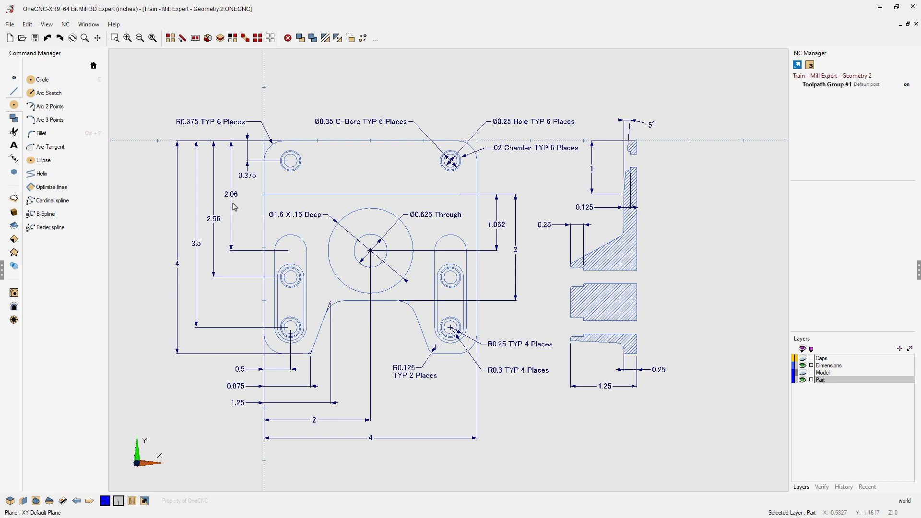
pyautogui.click(803, 367)
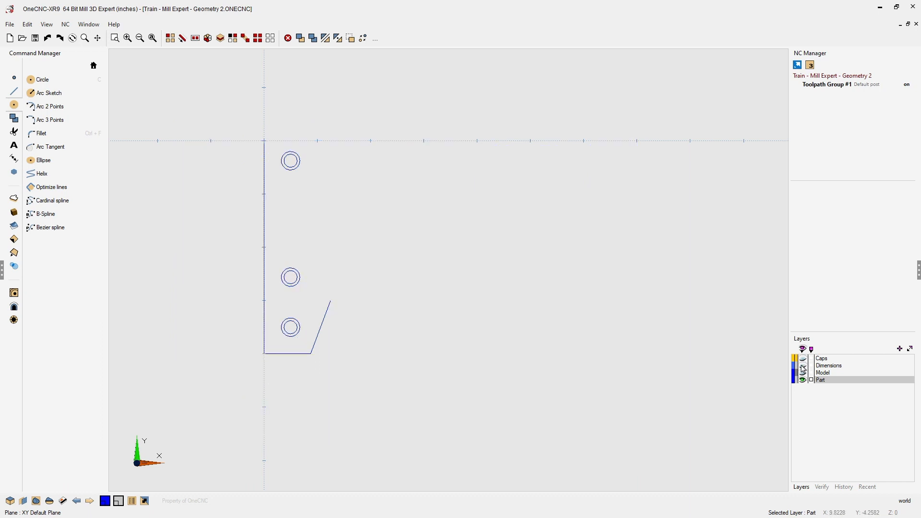
# Draw a 0.6 diameter circle centred at X 0.5, Y -2.06 and end the circle command.
pyautogui.click(48, 82)
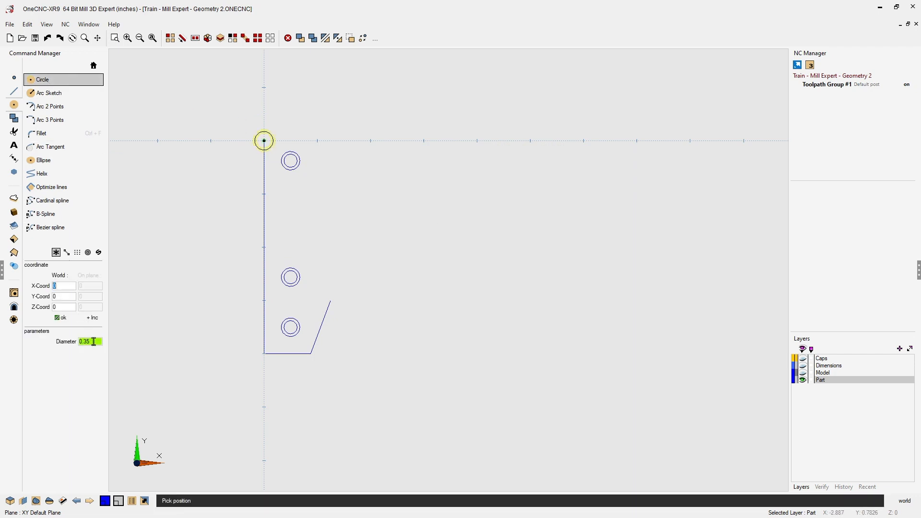
pyautogui.moveTo(94, 341); pyautogui.dragTo(80, 342)
pyautogui.press('BackSpace')
pyautogui.write('.6')
pyautogui.write('.5')
pyautogui.press('Tab')
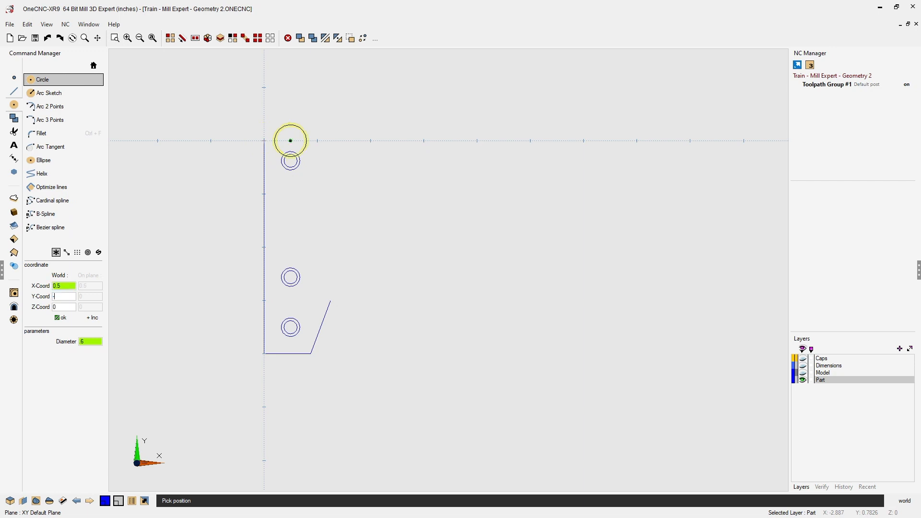
pyautogui.write('-2.06')
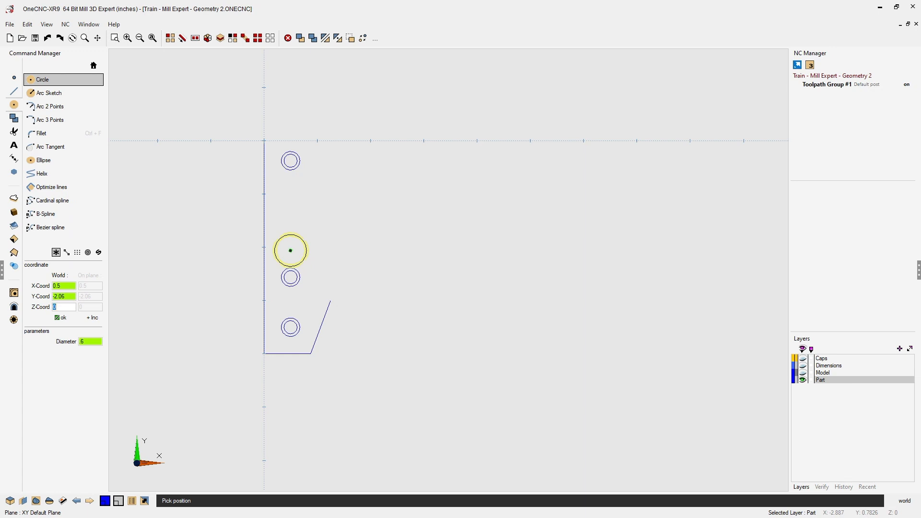
pyautogui.press('Return')
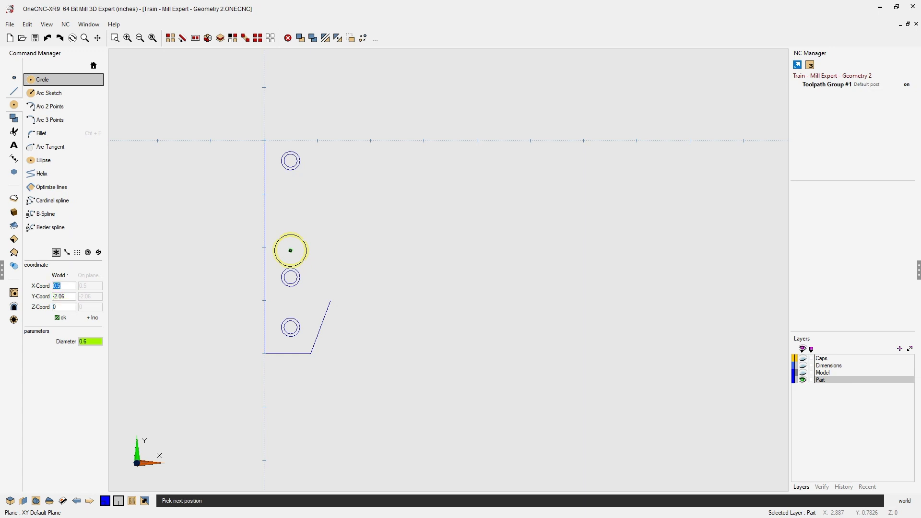
pyautogui.press('Escape')
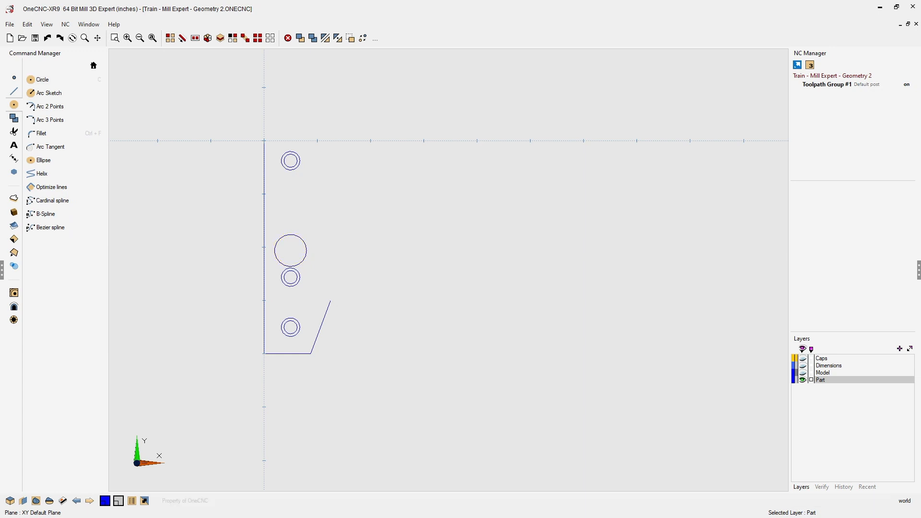
# Check the slot dimensions on the Dimensions layer, hide it again, and draw a 0.6 diameter circle concentric with the lowest hole.
pyautogui.click(802, 366)
pyautogui.click(802, 366)
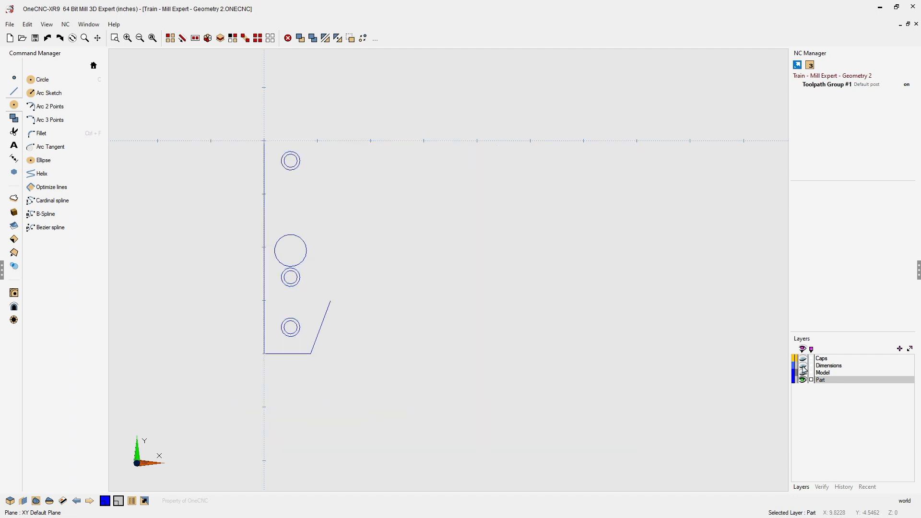
pyautogui.click(802, 366)
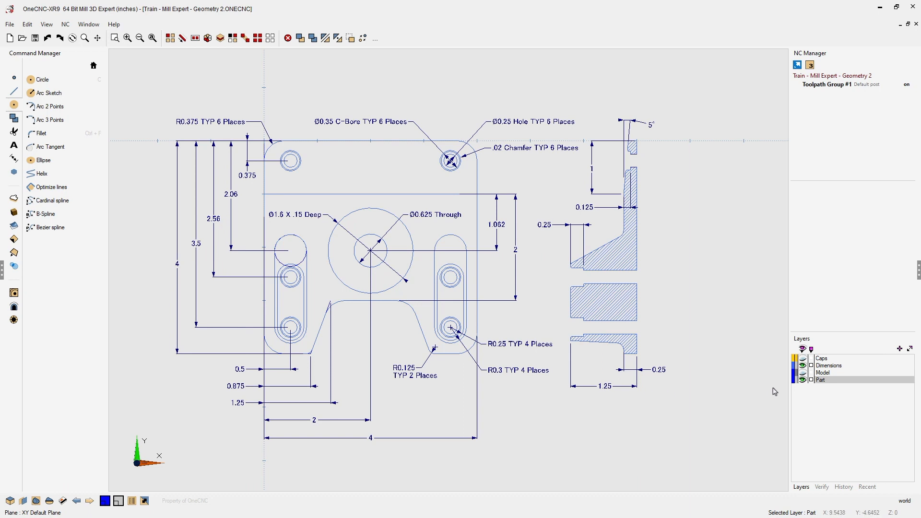
pyautogui.click(803, 367)
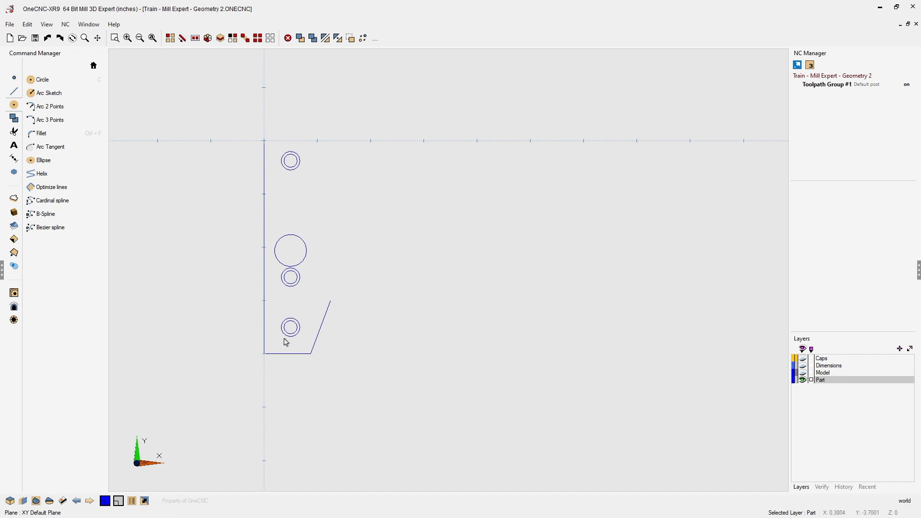
pyautogui.click(48, 81)
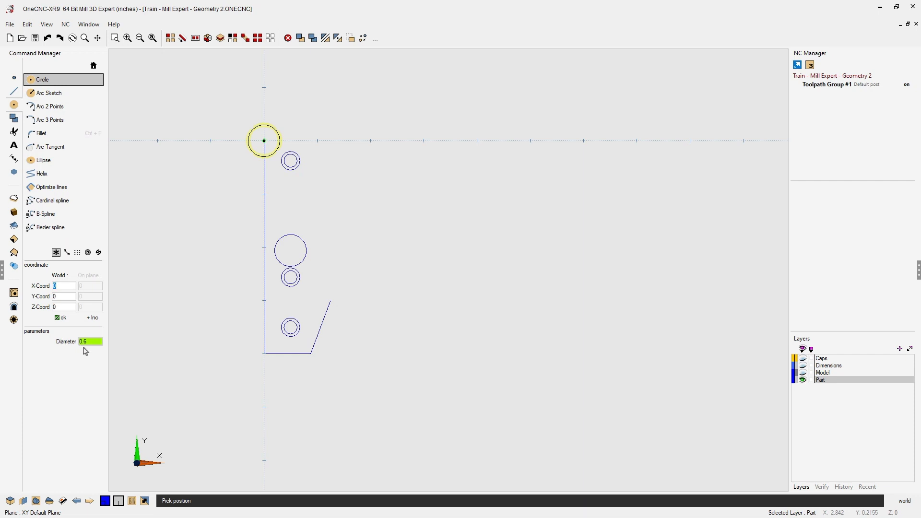
pyautogui.click(290, 330)
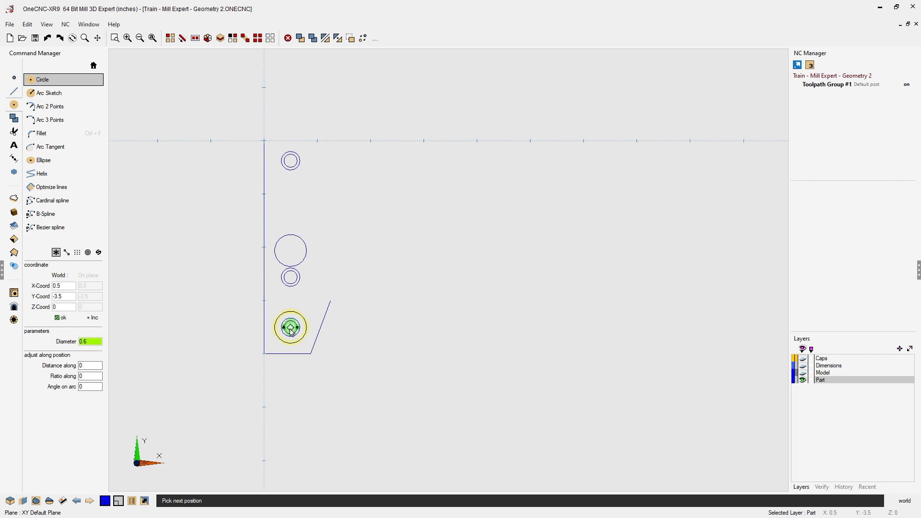
pyautogui.press('Escape')
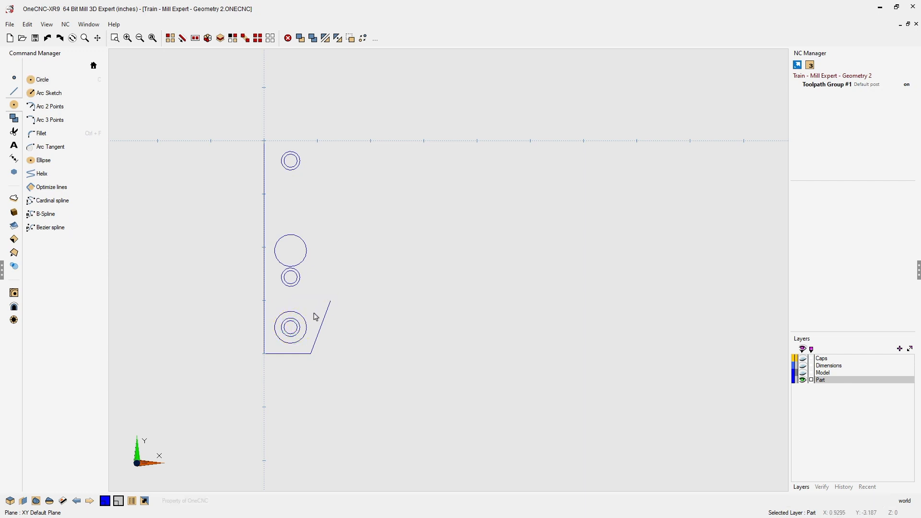
# Check the Dimensions layer with Part hidden, restore the Part view, and draw 0.5 diameter circles concentric with the middle and lowest holes.
pyautogui.scroll(2, 283, 322)
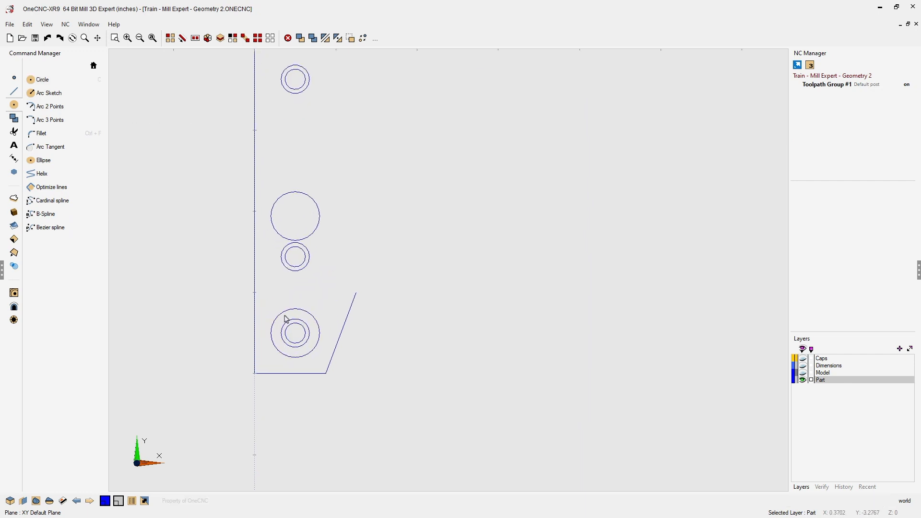
pyautogui.moveTo(285, 319); pyautogui.dragTo(300, 346, button='middle')
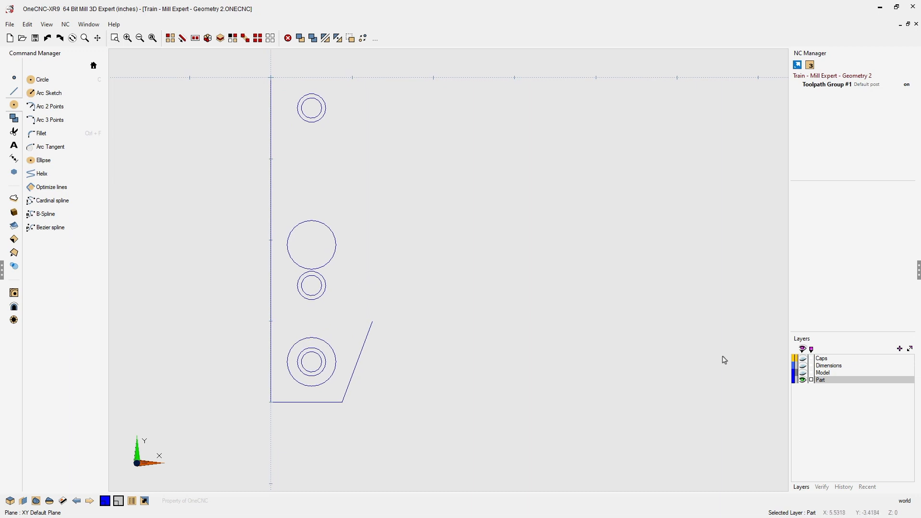
pyautogui.click(803, 380)
pyautogui.click(802, 365)
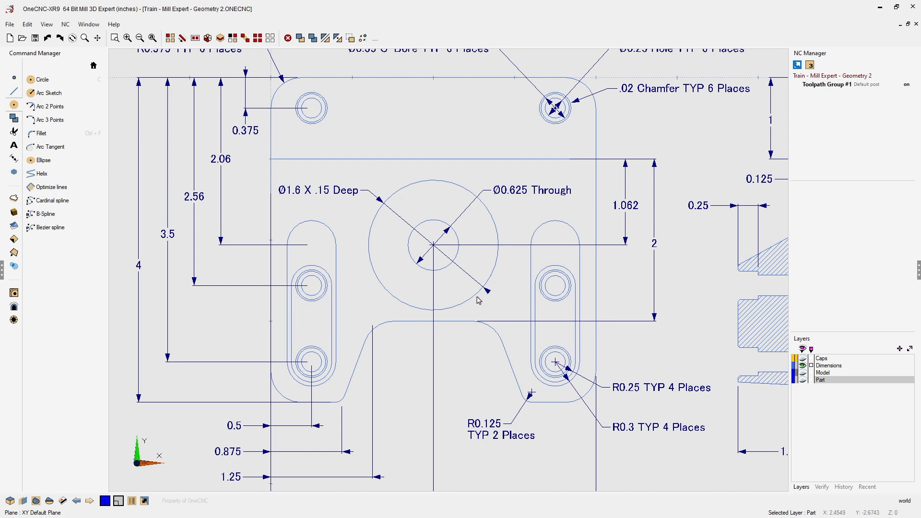
pyautogui.click(802, 366)
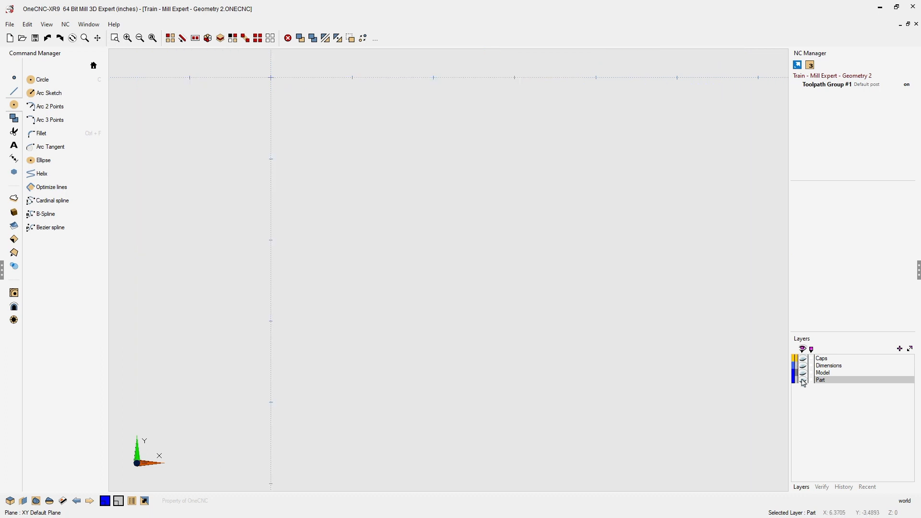
pyautogui.click(802, 380)
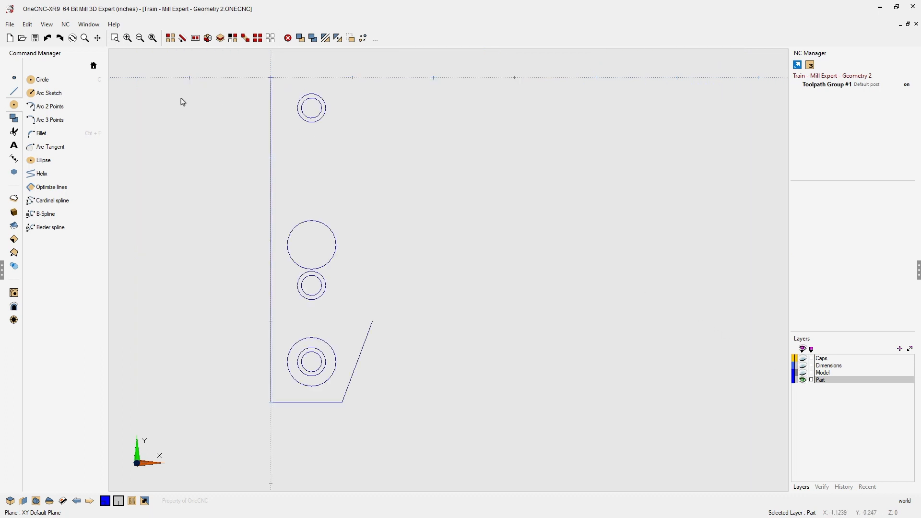
pyautogui.click(50, 81)
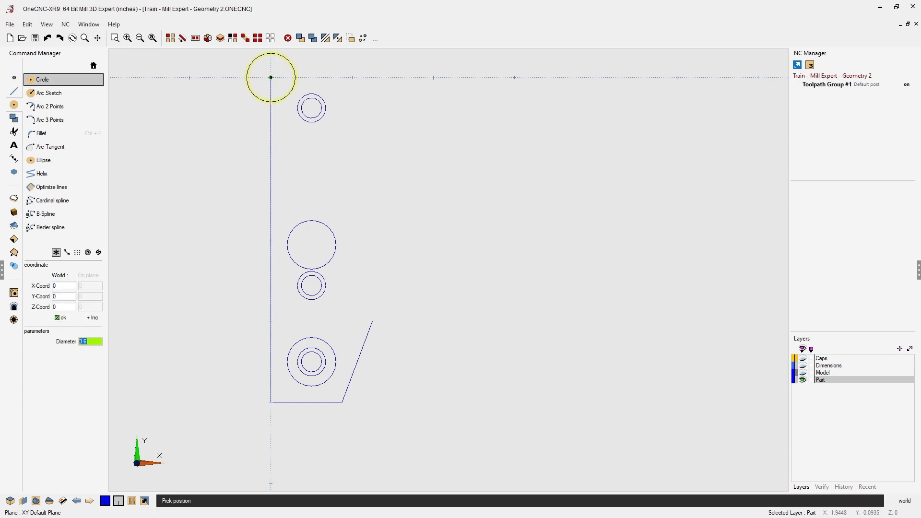
pyautogui.write('.5')
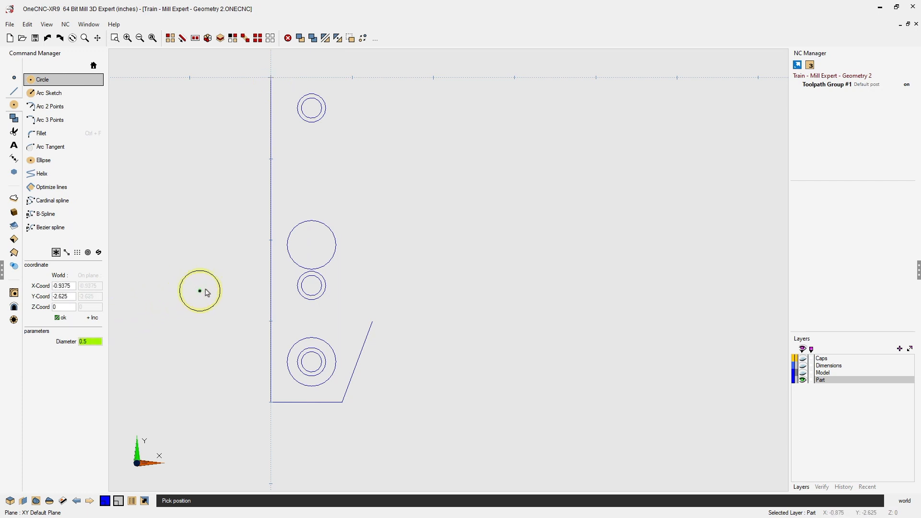
pyautogui.click(311, 289)
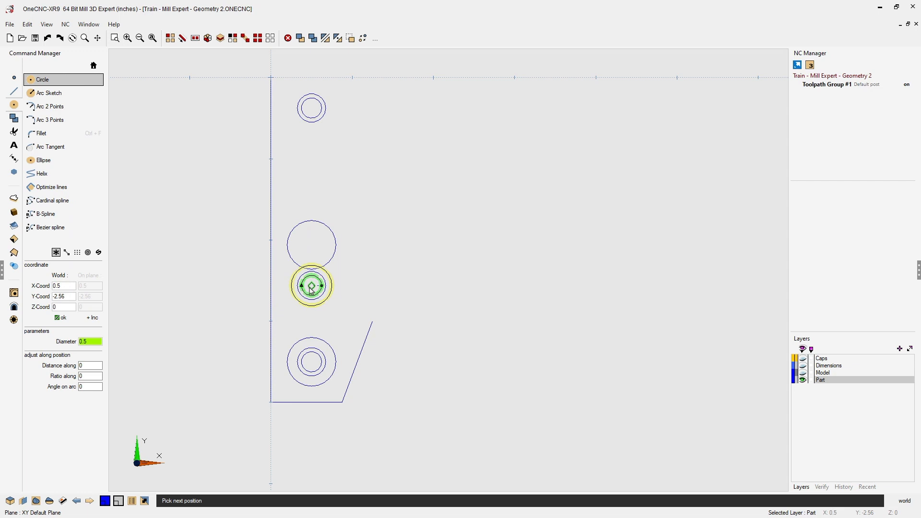
pyautogui.click(312, 367)
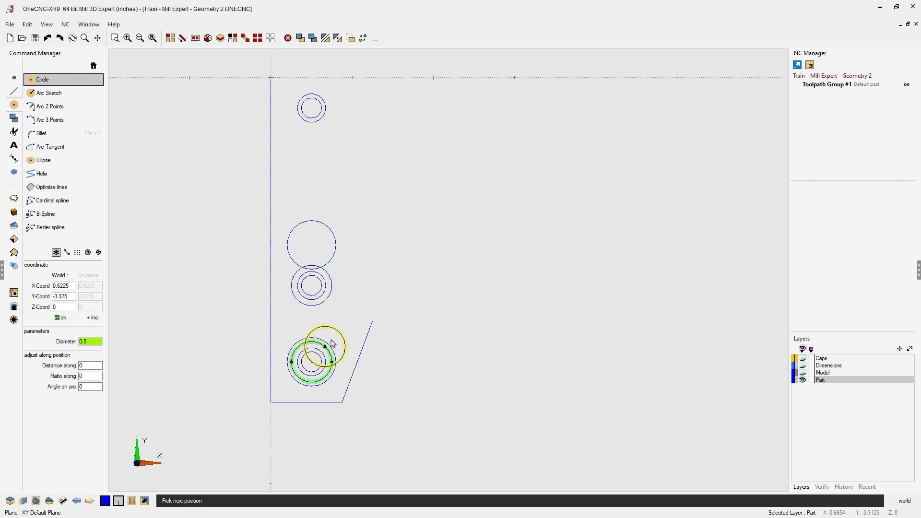
pyautogui.press('Escape')
# Connect the two 0.6 diameter circles with tangent lines on both sides to form the outer slot.
pyautogui.scroll(3, 332, 308)
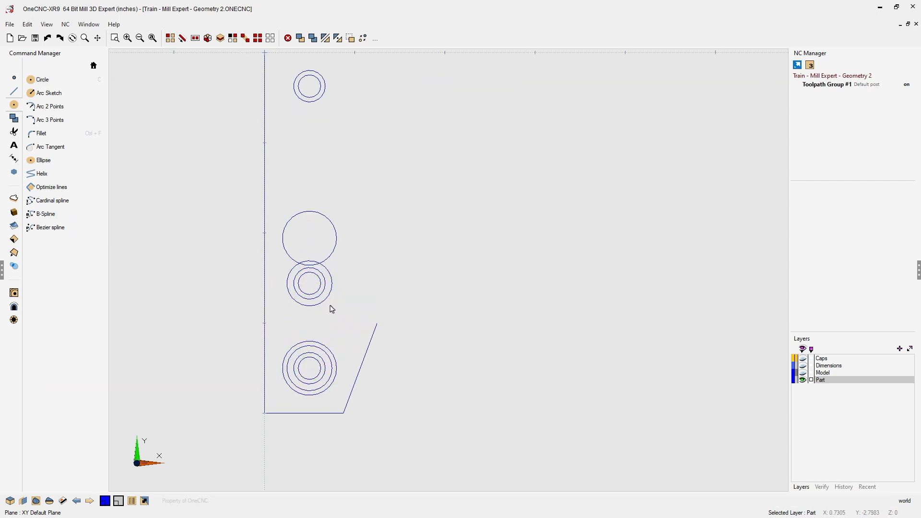
pyautogui.scroll(1, 332, 313)
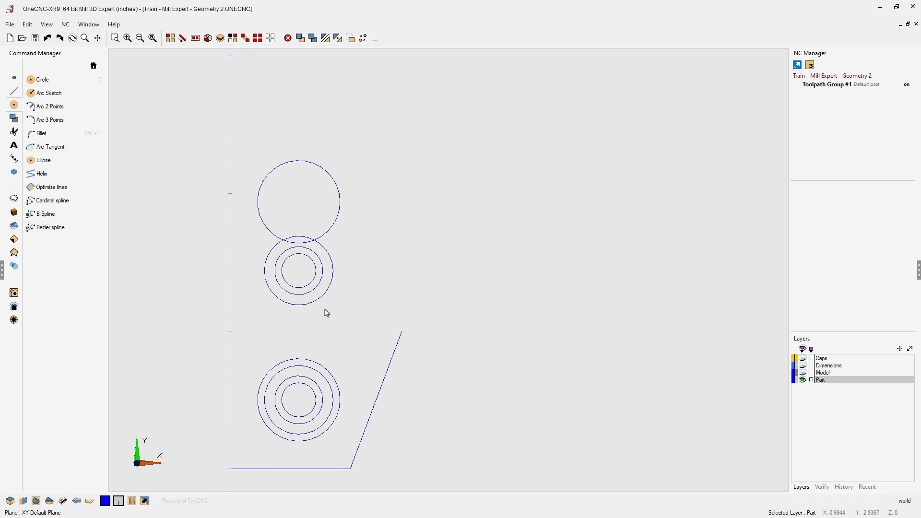
pyautogui.moveTo(325, 312); pyautogui.dragTo(367, 284, button='middle')
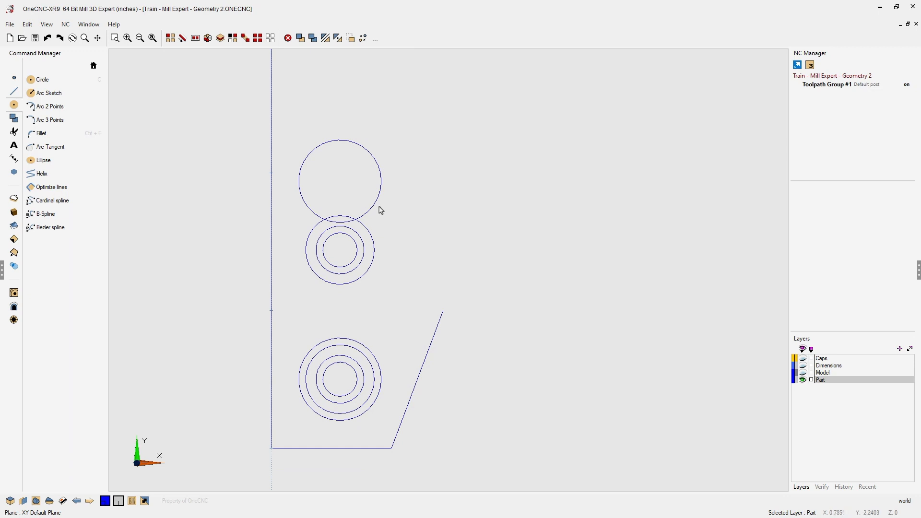
pyautogui.click(14, 95)
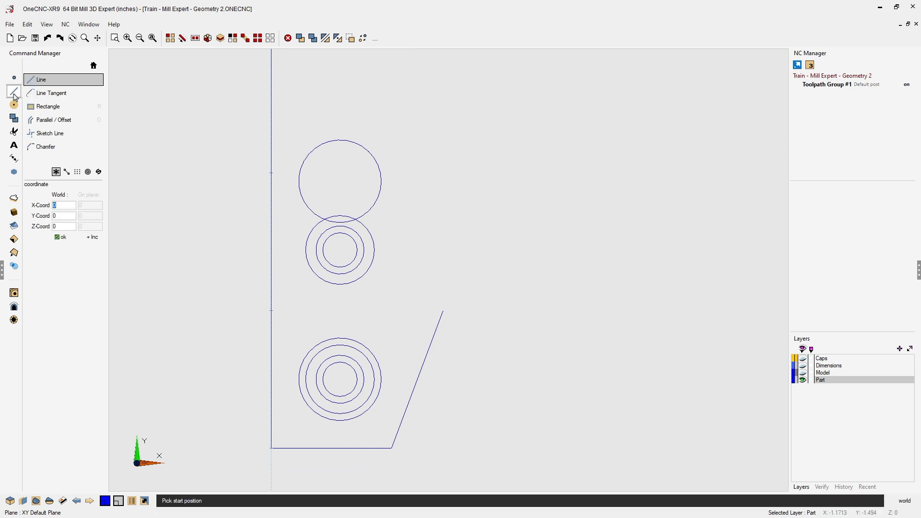
pyautogui.click(43, 98)
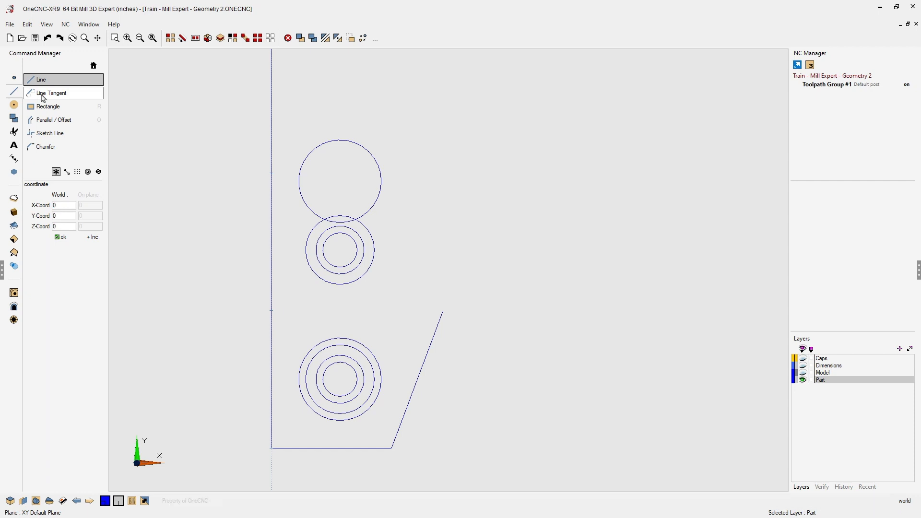
pyautogui.click(298, 184)
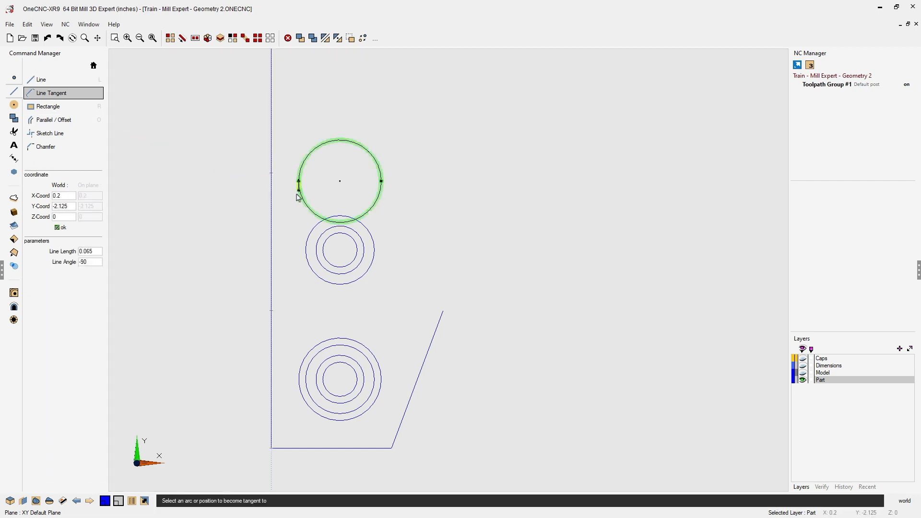
pyautogui.click(299, 382)
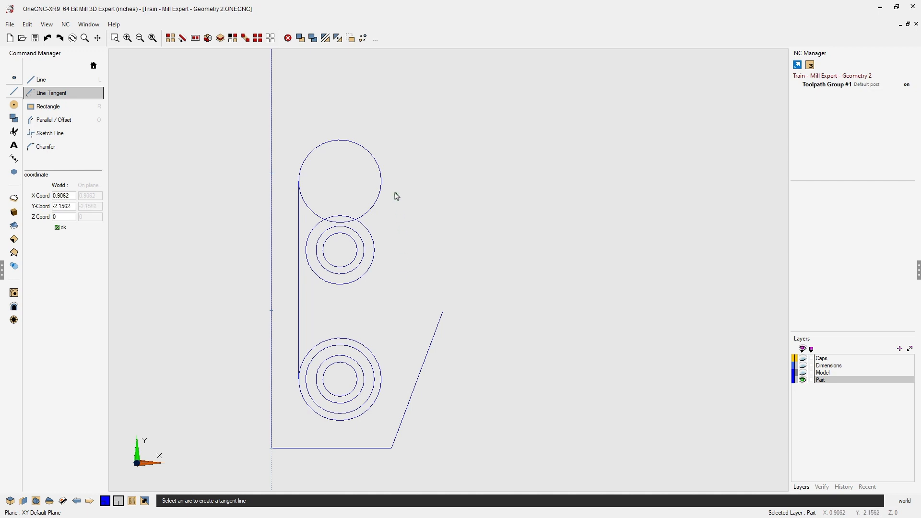
pyautogui.click(381, 181)
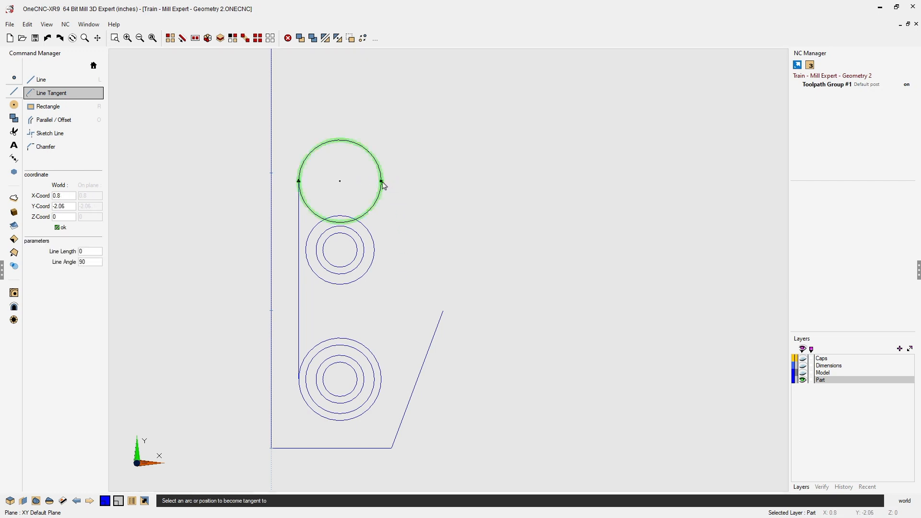
pyautogui.click(381, 379)
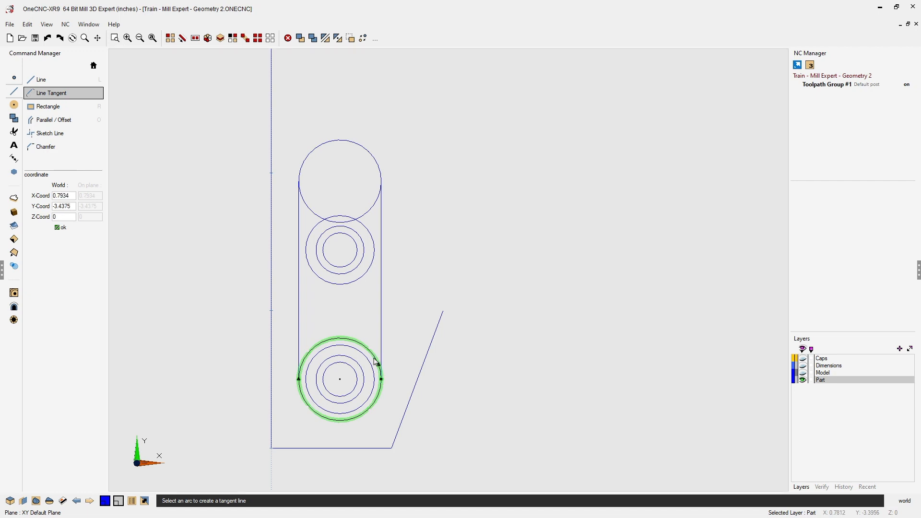
# Connect the two 0.5 diameter circles with tangent lines on both sides and end the tangent line command.
pyautogui.click(306, 250)
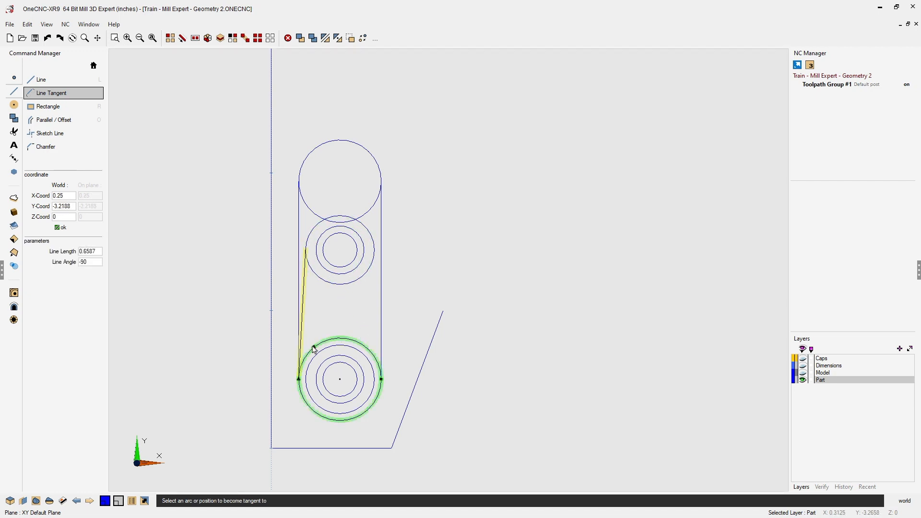
pyautogui.click(307, 380)
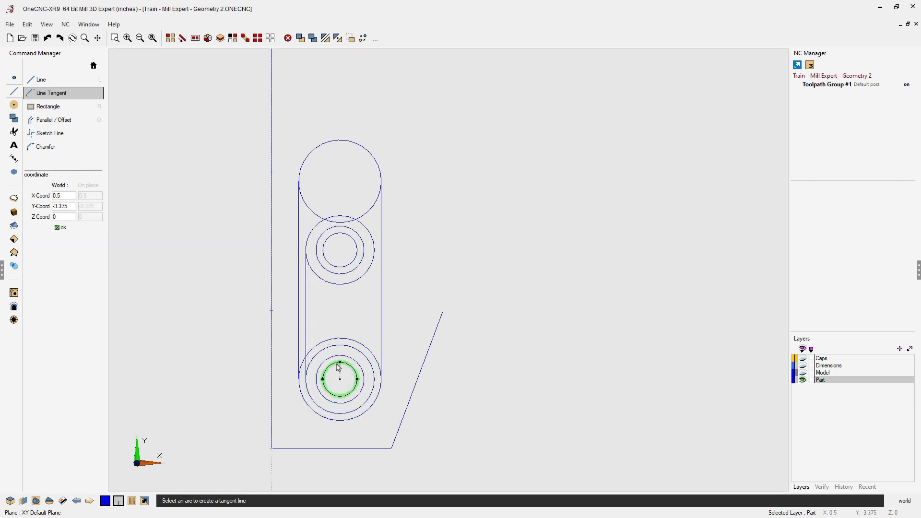
pyautogui.click(374, 255)
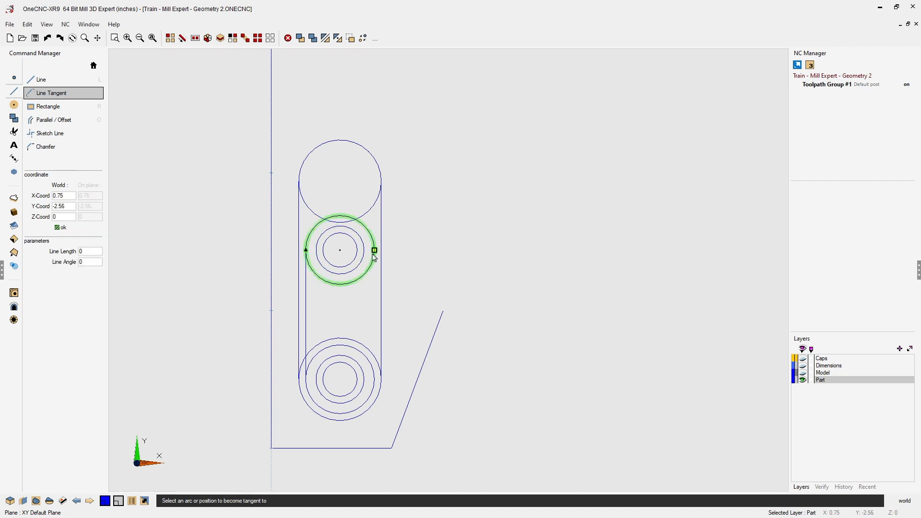
pyautogui.click(373, 380)
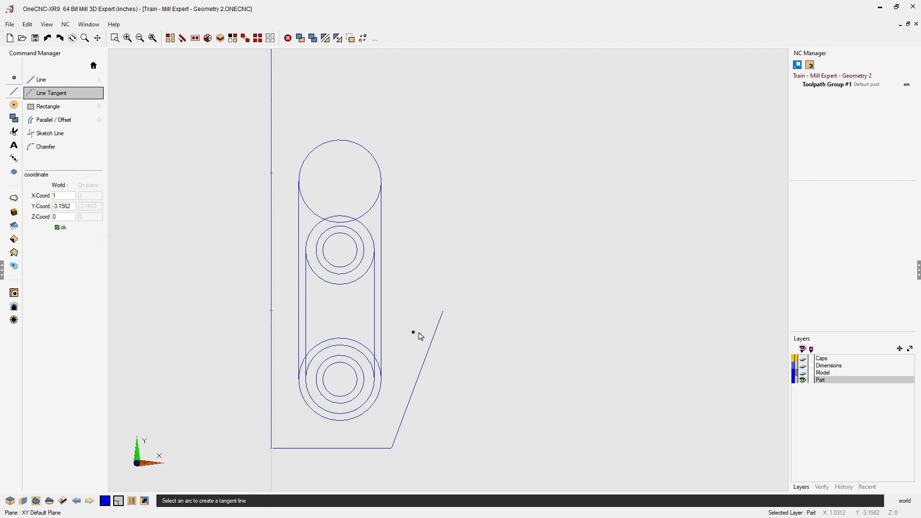
pyautogui.press('Escape')
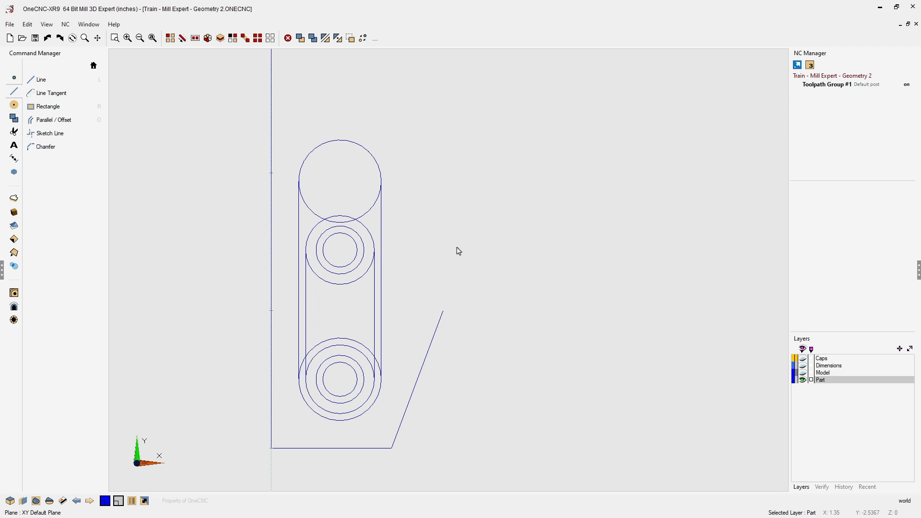
# Trim away the inner arcs of the slot end circles with Scissors to leave two clean nested slot outlines.
pyautogui.press('x')
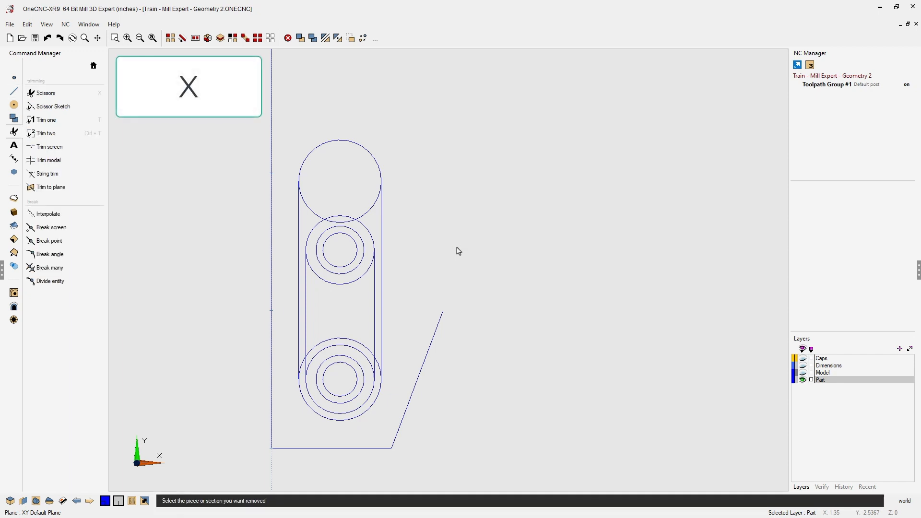
pyautogui.click(312, 210)
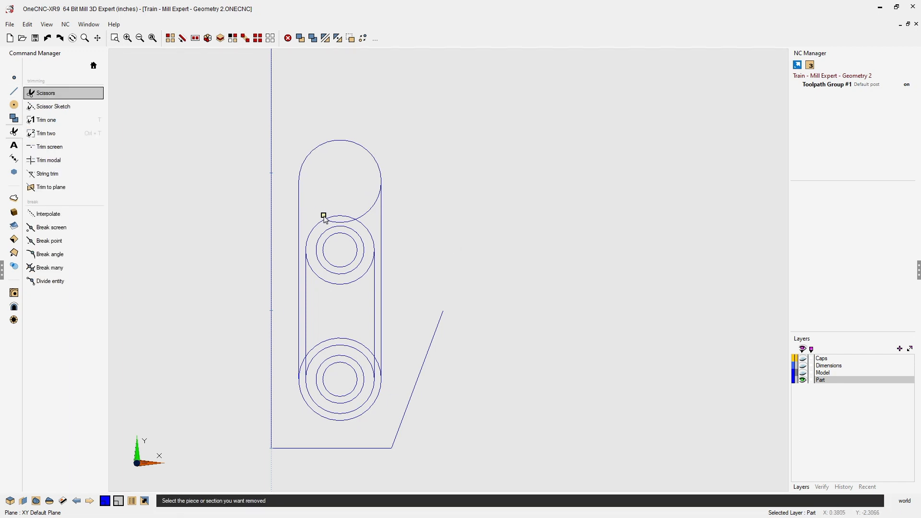
pyautogui.click(364, 214)
pyautogui.click(318, 344)
pyautogui.click(302, 362)
pyautogui.click(355, 353)
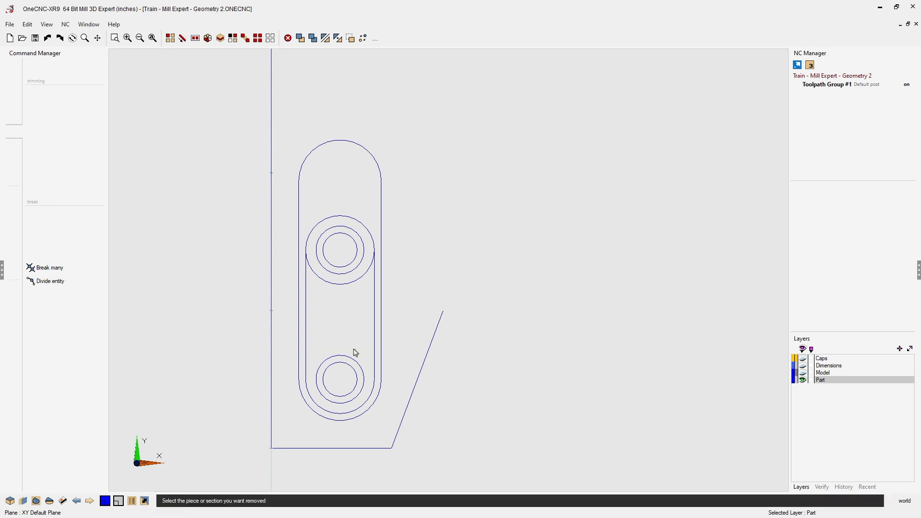
pyautogui.click(343, 286)
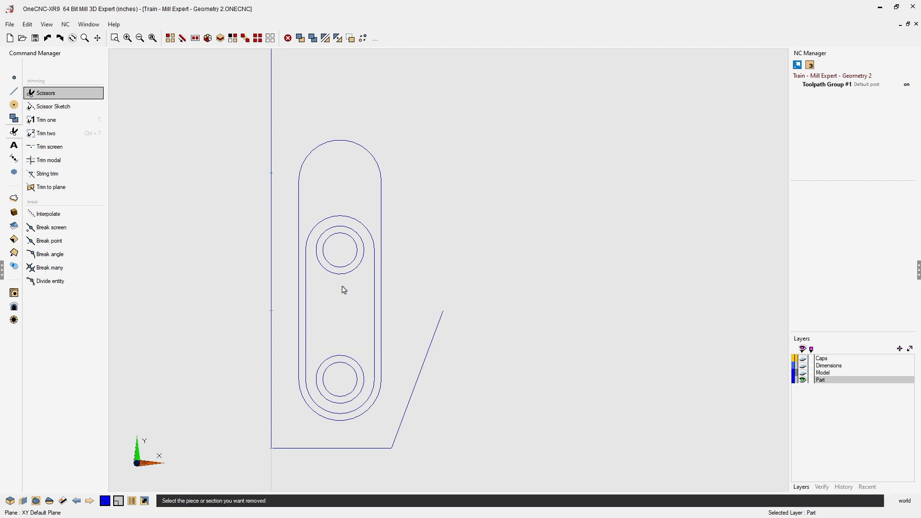
pyautogui.press('Escape')
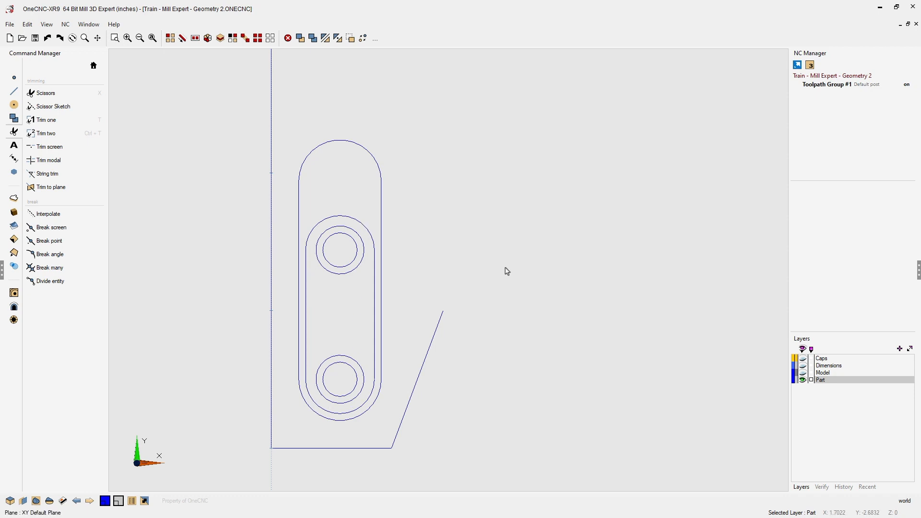
# Mirror a copy of all the Part geometry about a vertical line at X 2, and clear the selection.
pyautogui.scroll(-3, 509, 261)
pyautogui.moveTo(507, 257); pyautogui.dragTo(423, 315, button='middle')
pyautogui.scroll(-2, 474, 308)
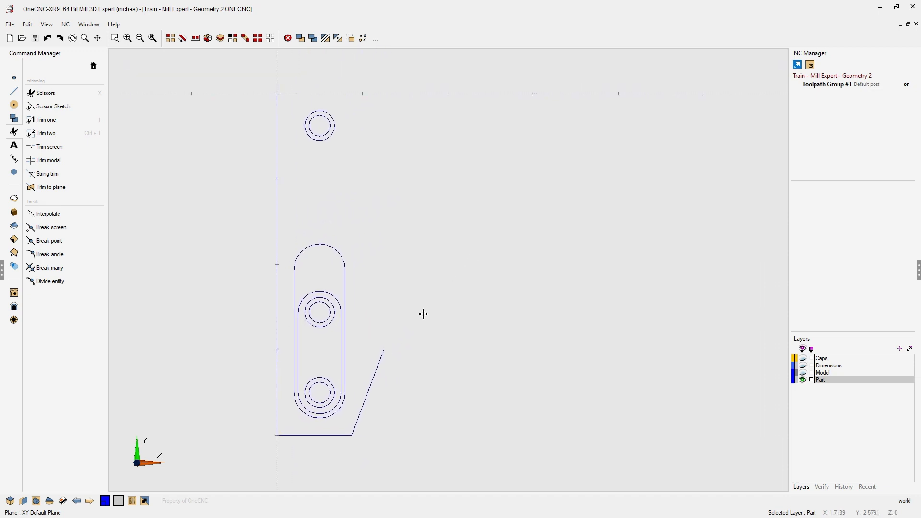
pyautogui.click(802, 368)
pyautogui.click(802, 368)
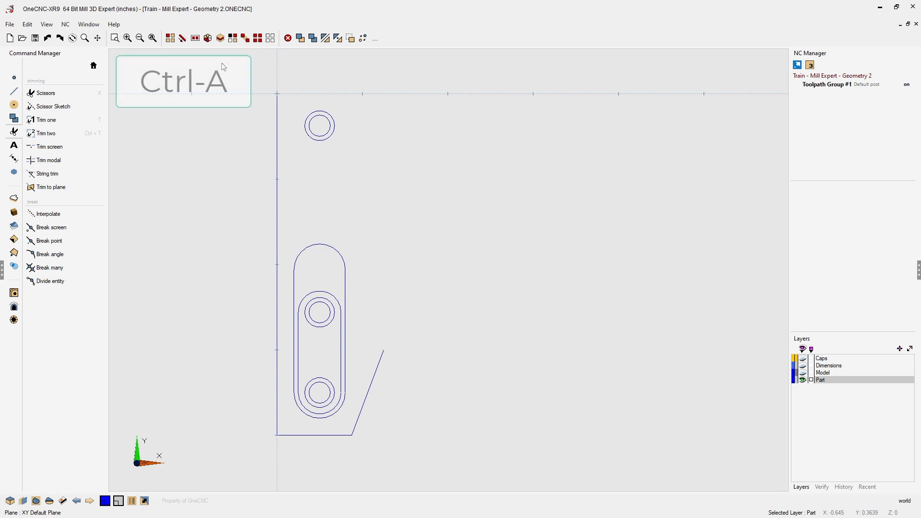
pyautogui.hotkey('ctrl', 'a')
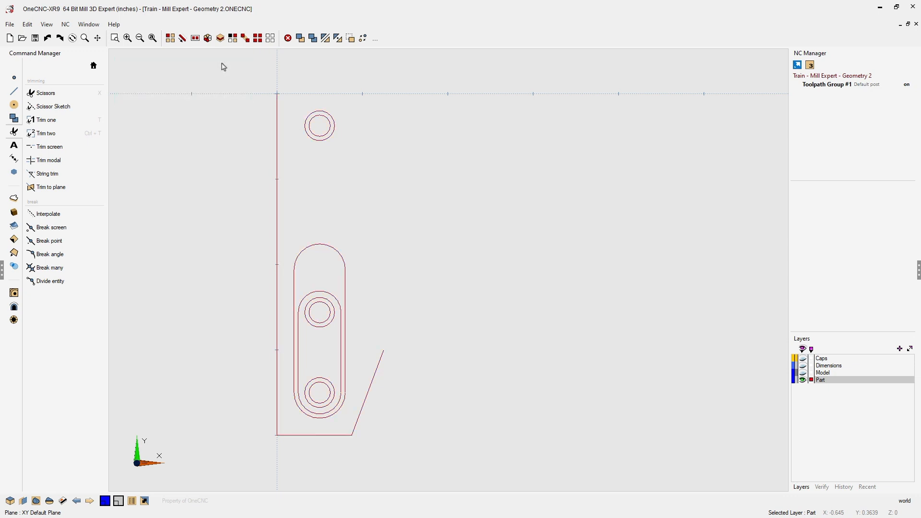
pyautogui.click(325, 39)
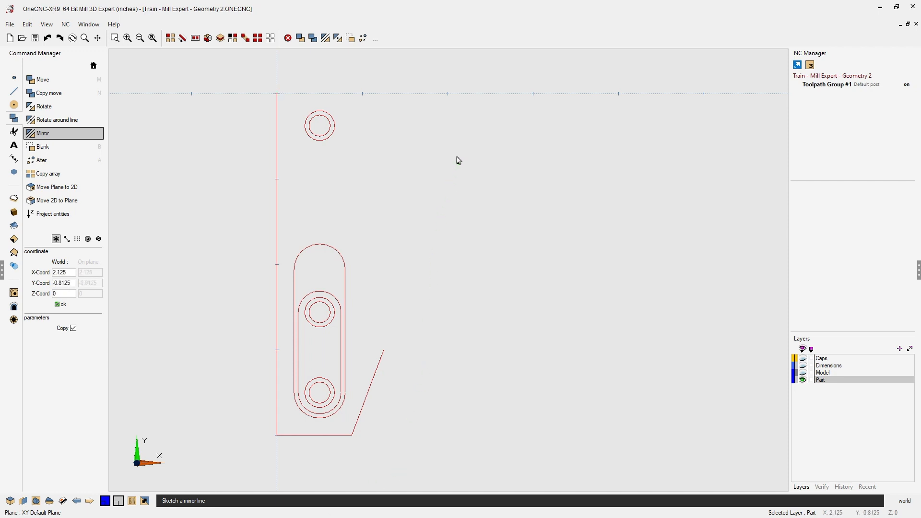
pyautogui.click(448, 93)
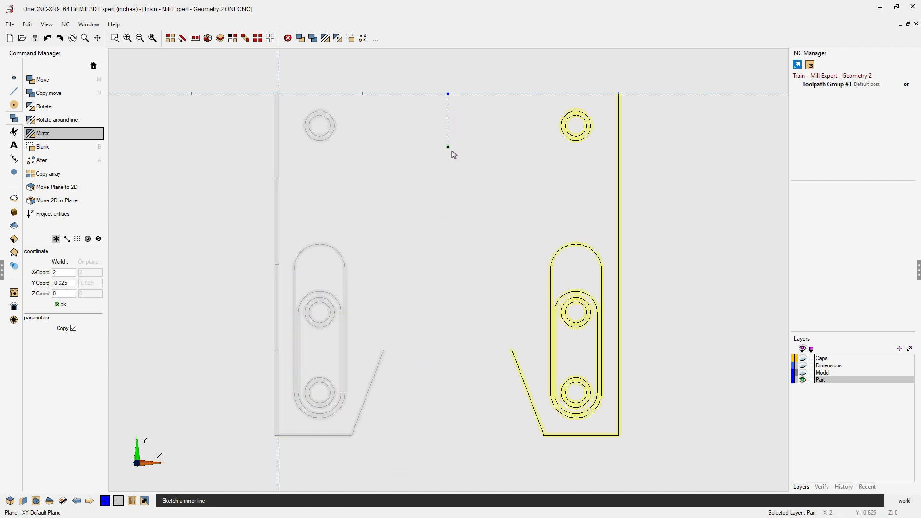
pyautogui.click(453, 185)
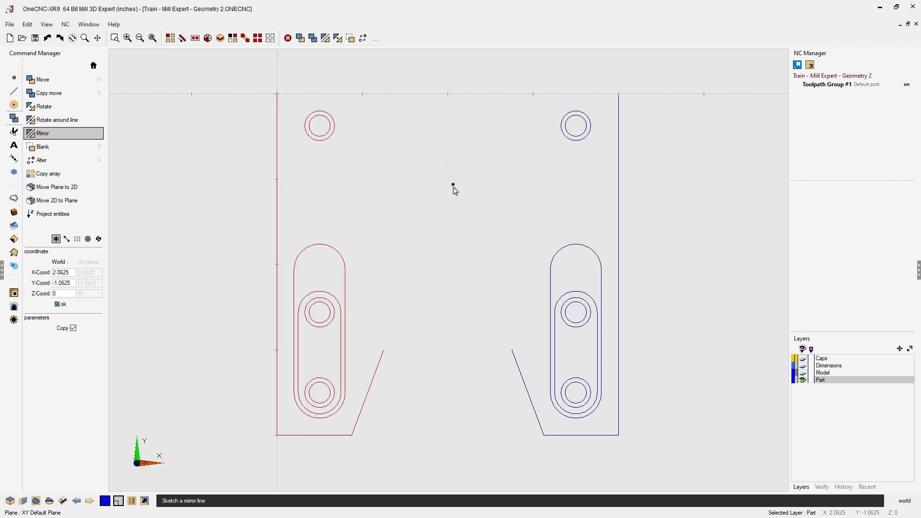
pyautogui.press('Escape')
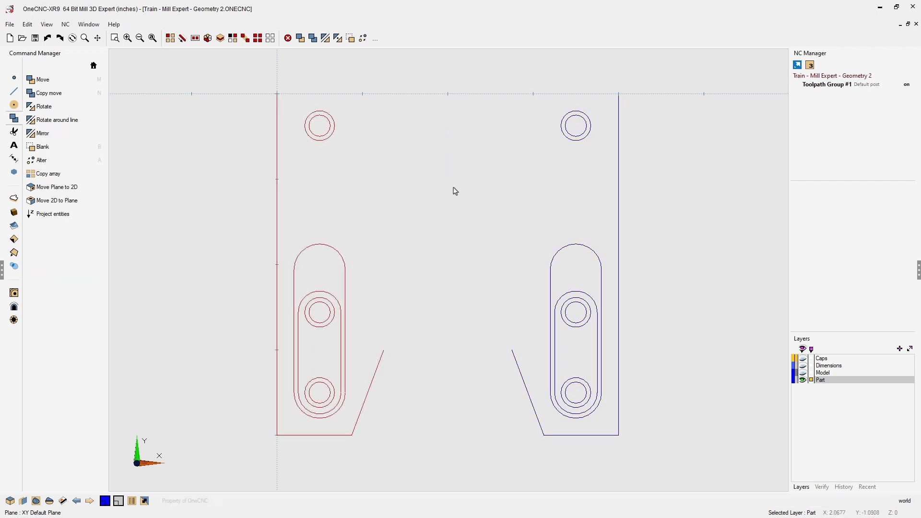
pyautogui.click(273, 41)
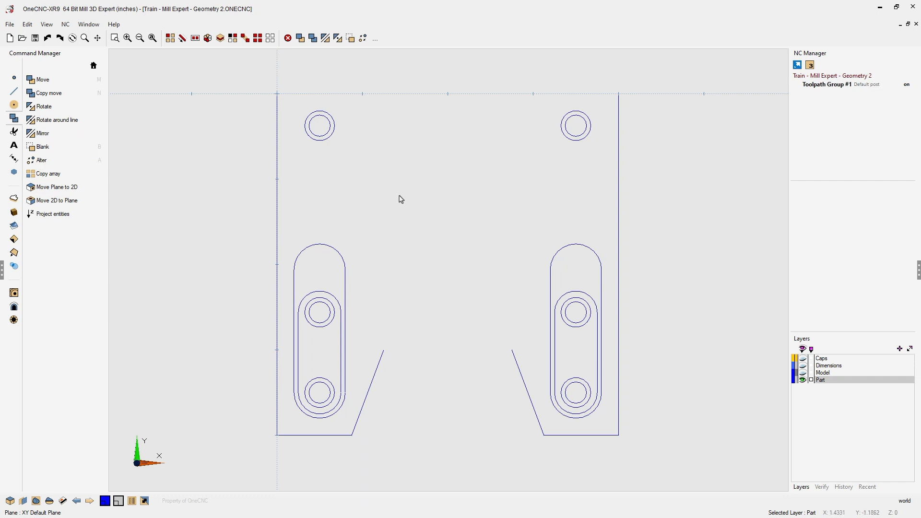
# Draw a line joining the plate's two upper corners and another joining the upper ends of the notch's angled sides.
pyautogui.click(16, 94)
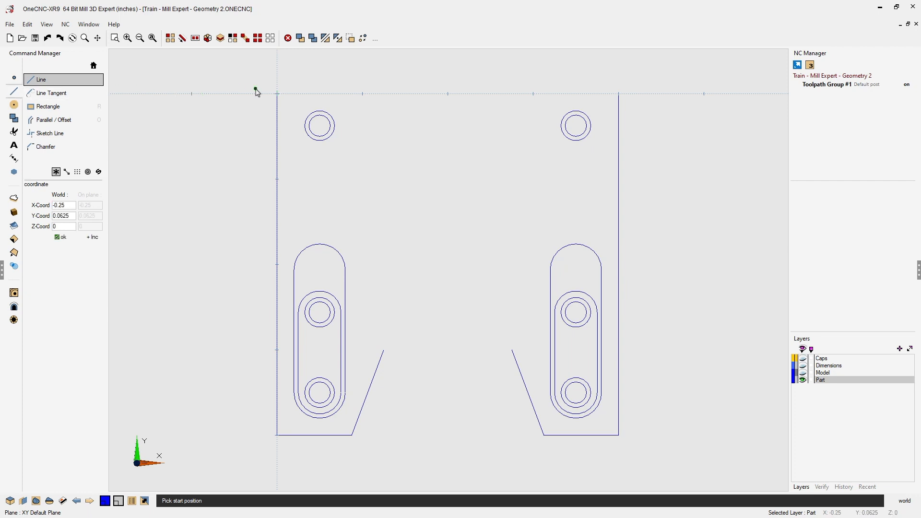
pyautogui.click(276, 95)
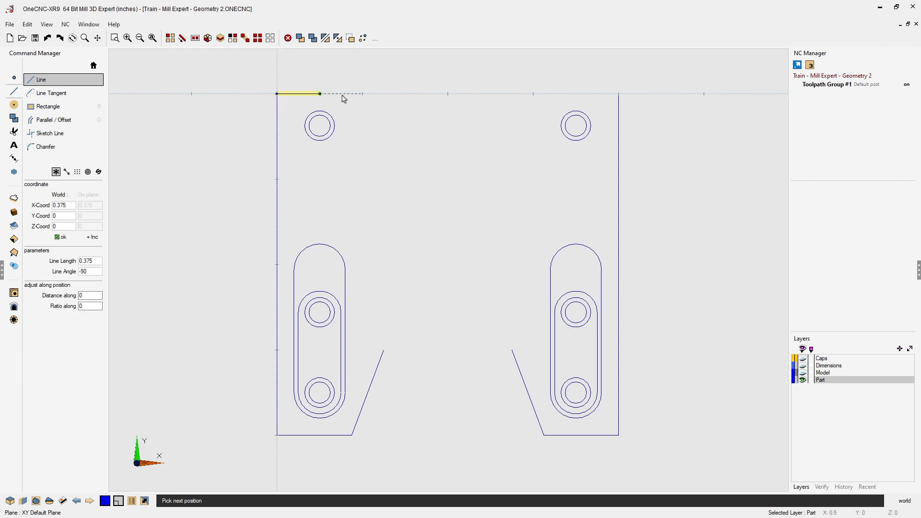
pyautogui.click(618, 95)
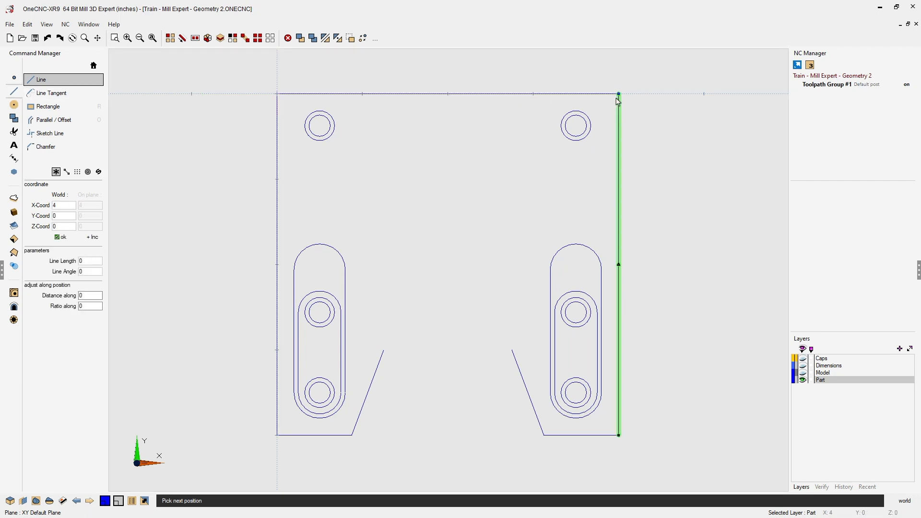
pyautogui.rightClick(506, 128)
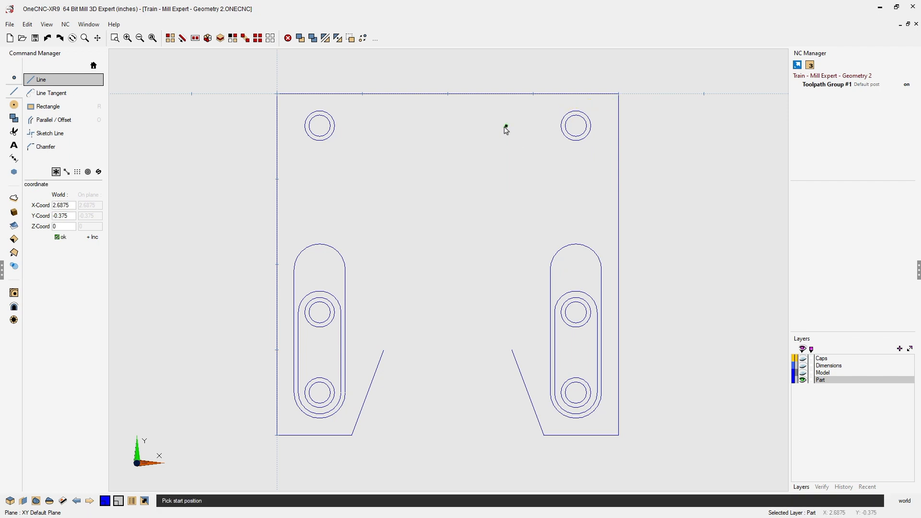
pyautogui.click(383, 349)
pyautogui.click(512, 350)
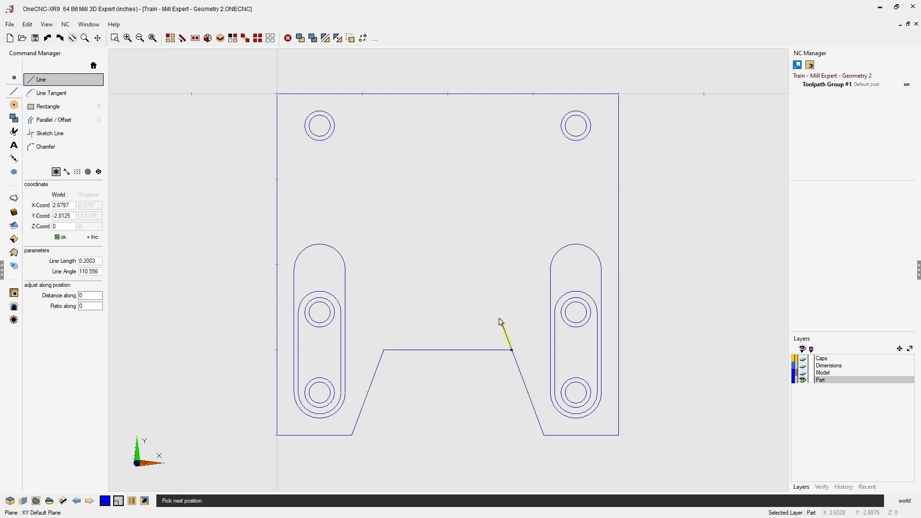
pyautogui.rightClick(472, 252)
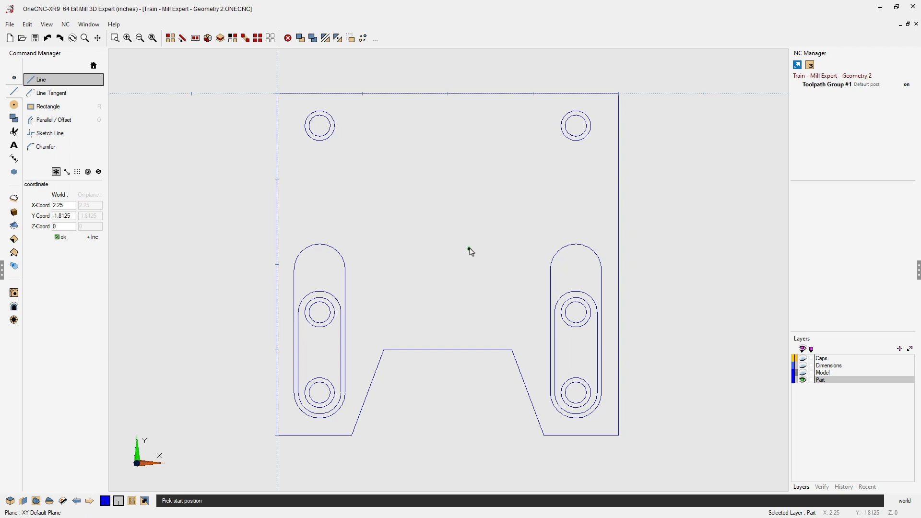
pyautogui.rightClick(404, 168)
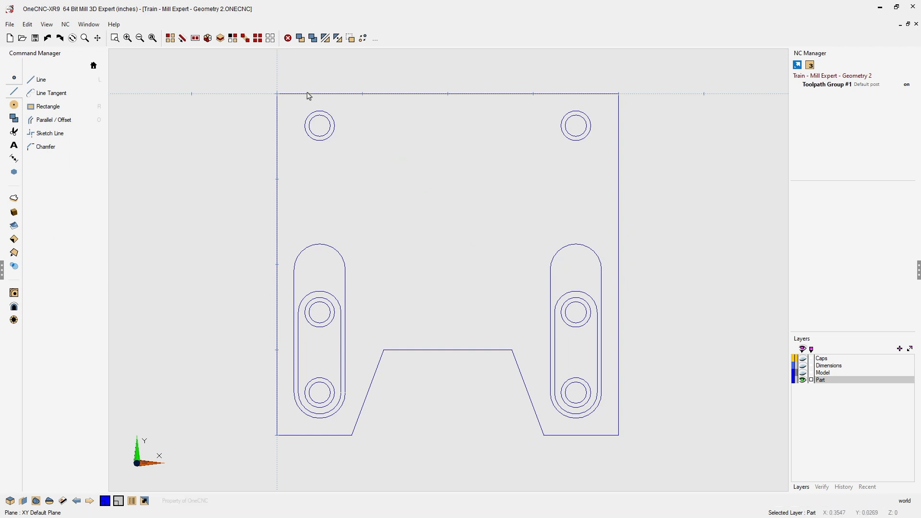
# Check the corner radius on the Dimensions layer, hide it again, and fillet the plate's two left corners with a 0.375 radius.
pyautogui.click(803, 365)
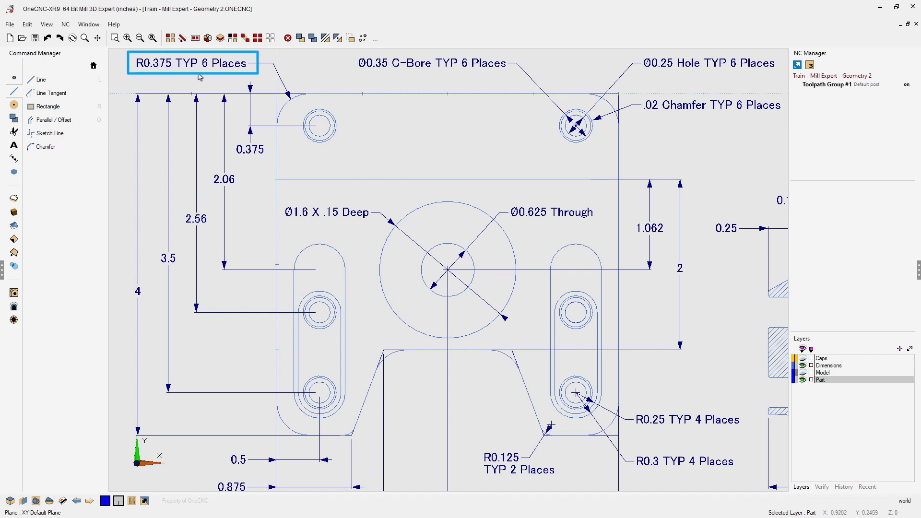
pyautogui.click(803, 366)
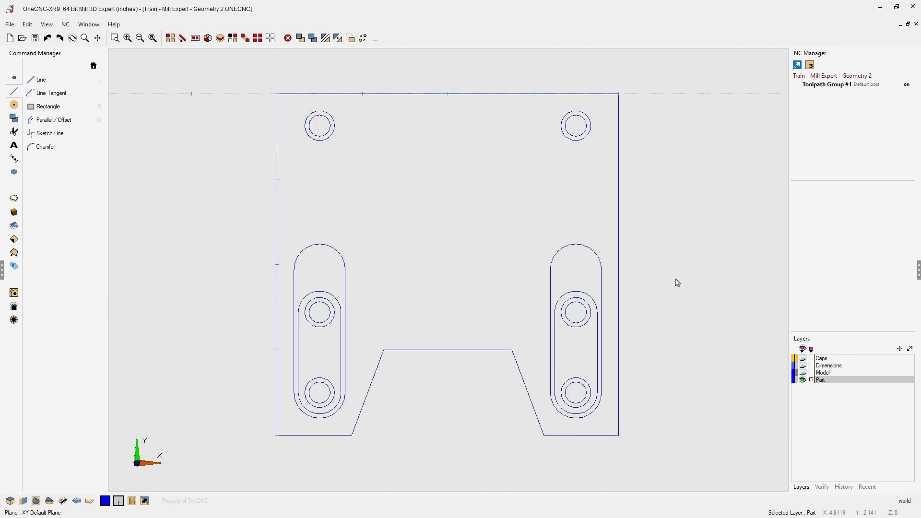
pyautogui.click(14, 106)
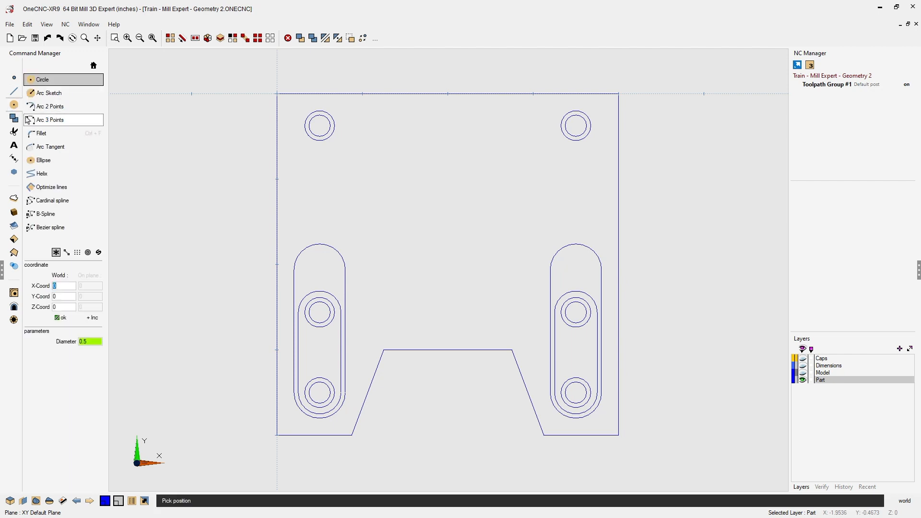
pyautogui.click(41, 135)
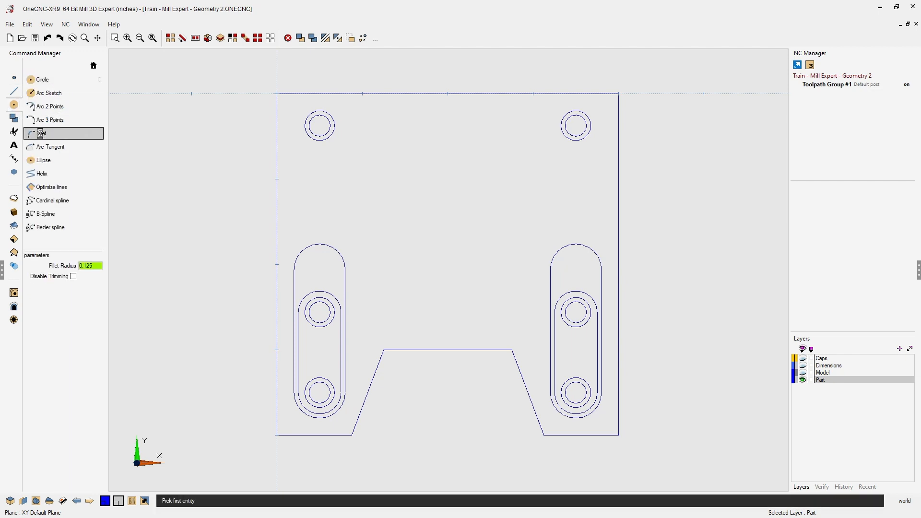
pyautogui.moveTo(92, 269); pyautogui.dragTo(78, 268)
pyautogui.write('.375')
pyautogui.press('Return')
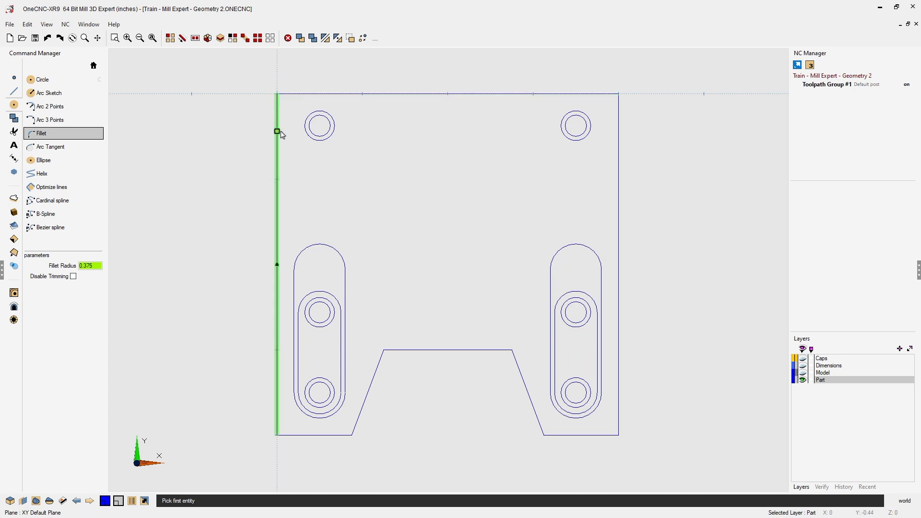
pyautogui.click(319, 93)
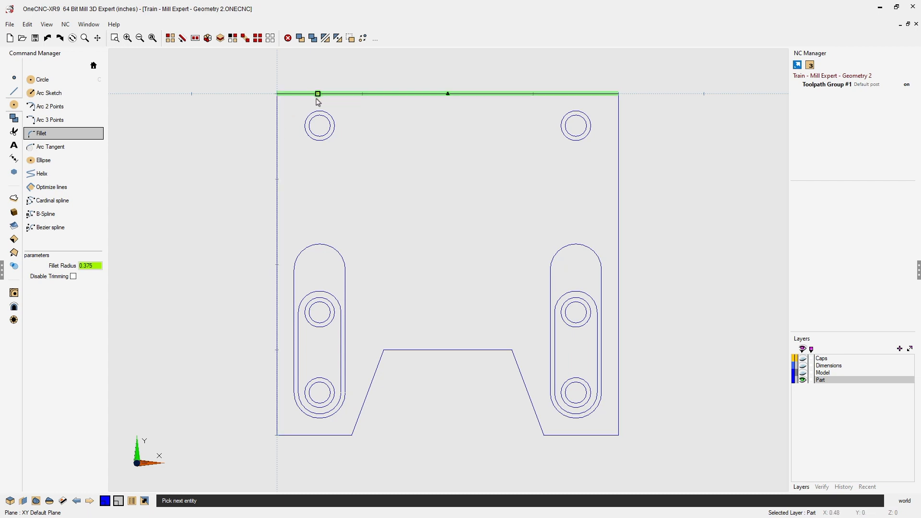
pyautogui.click(284, 137)
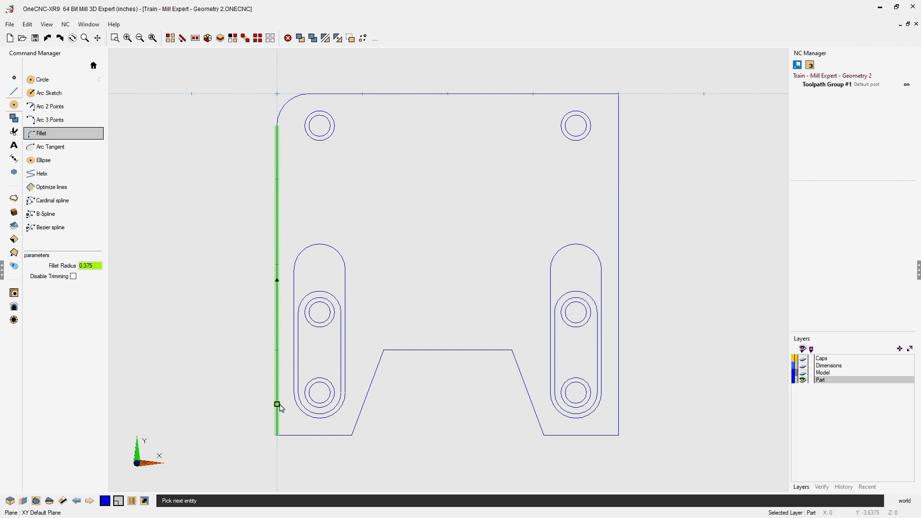
pyautogui.click(277, 423)
pyautogui.click(296, 435)
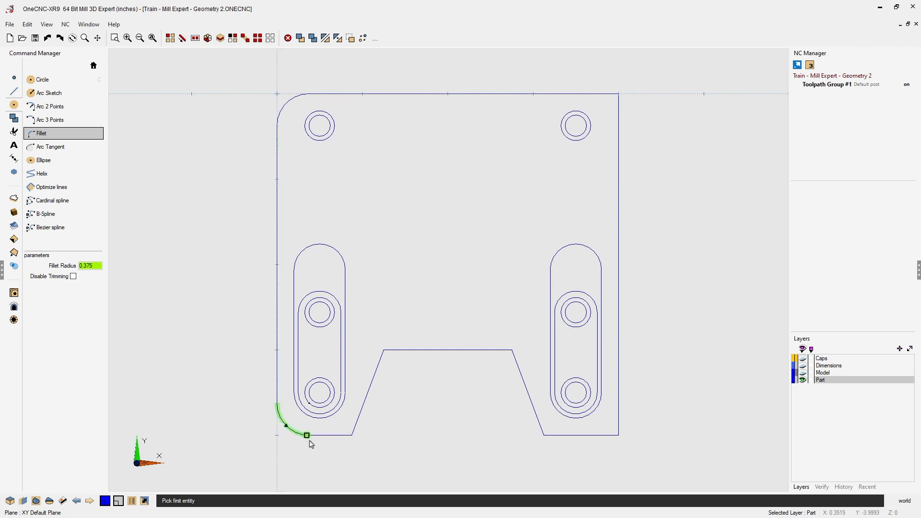
# Fillet both upper corners of the central notch with the 0.375 radius.
pyautogui.click(387, 381)
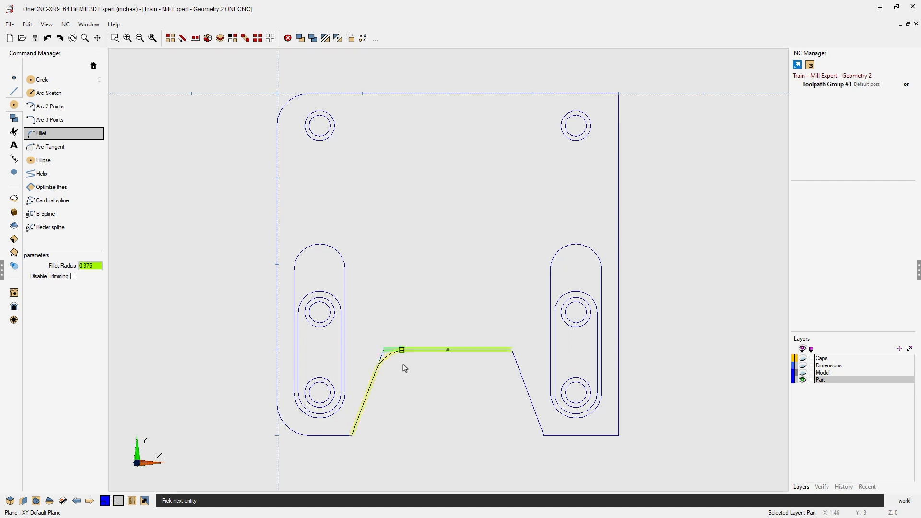
pyautogui.click(404, 363)
pyautogui.click(474, 358)
pyautogui.click(518, 374)
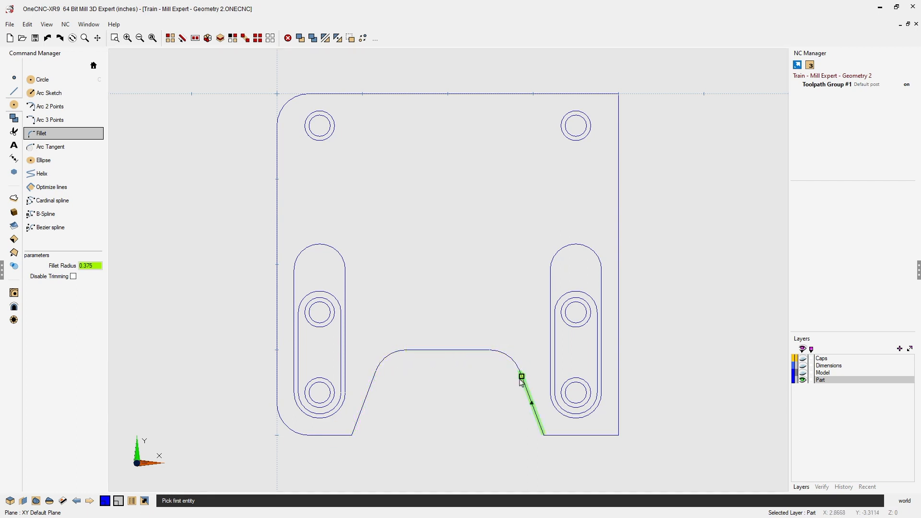
# Fillet the plate's lower right and upper right corners with the 0.375 radius and end the Fillet command.
pyautogui.click(597, 435)
pyautogui.click(618, 414)
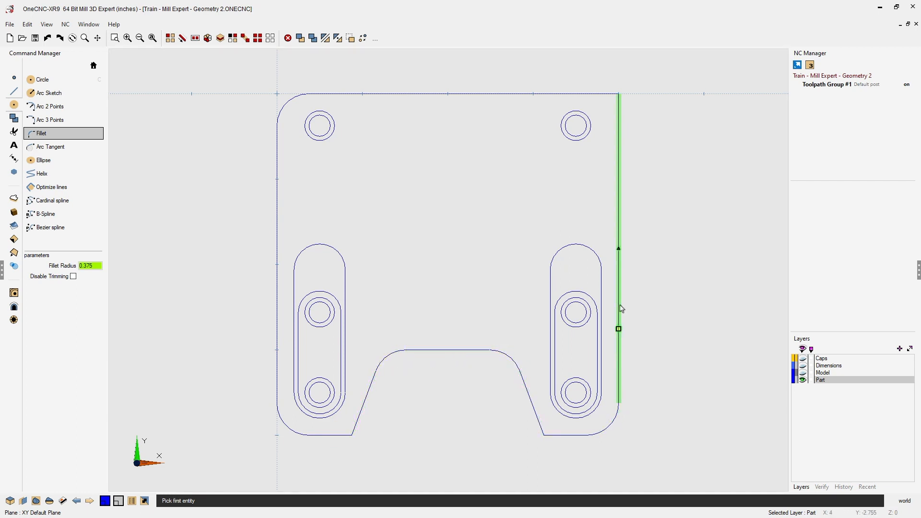
pyautogui.click(593, 94)
pyautogui.press('Escape')
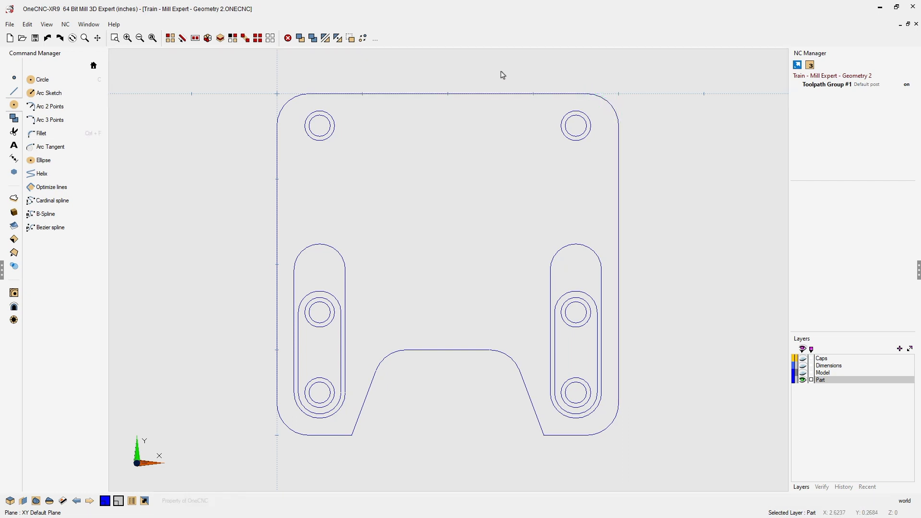
# Show the Dimensions layer to read the radius of the notch's two lower corners, and hide it again.
pyautogui.moveTo(463, 183); pyautogui.dragTo(440, 196, button='middle')
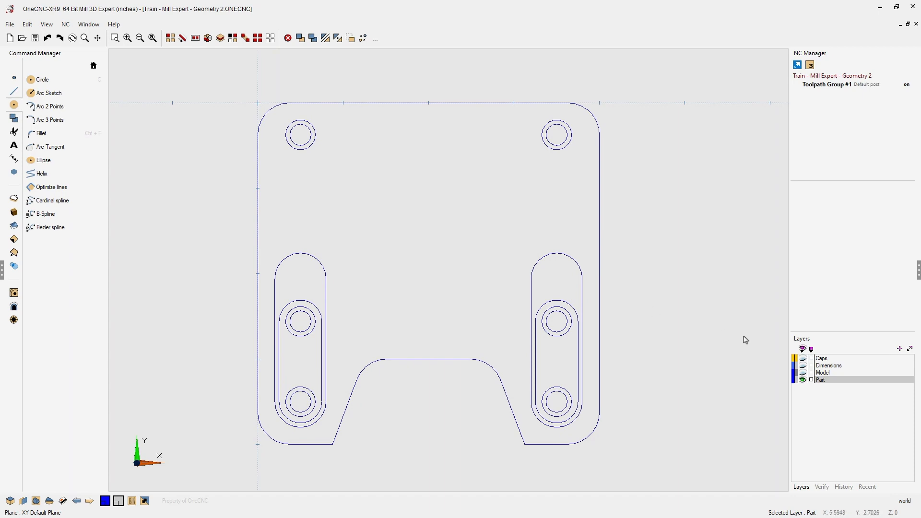
pyautogui.click(803, 366)
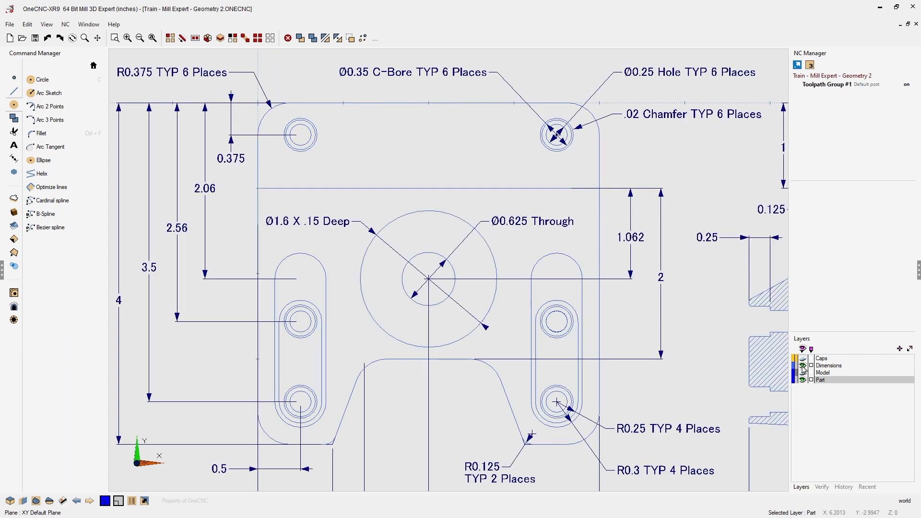
pyautogui.click(803, 366)
pyautogui.click(803, 366)
pyautogui.moveTo(422, 436); pyautogui.dragTo(429, 360, button='middle')
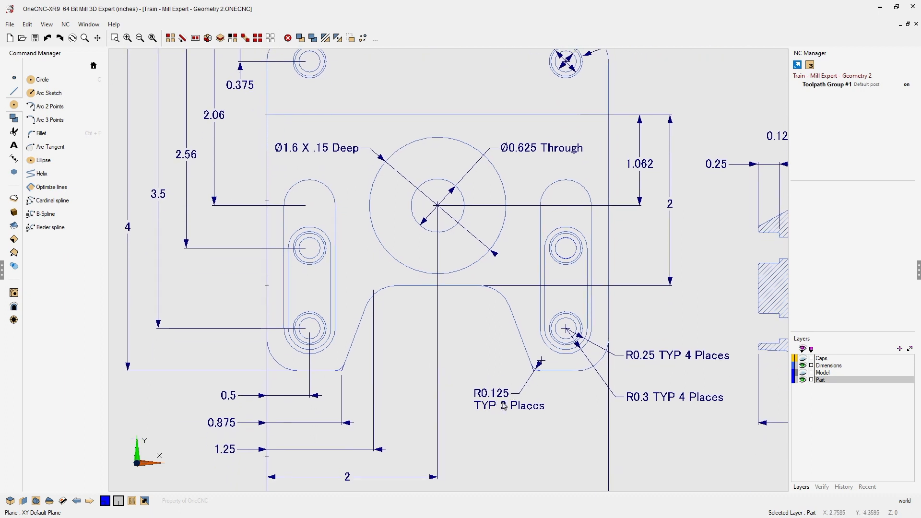
pyautogui.click(803, 366)
pyautogui.click(802, 366)
pyautogui.click(803, 365)
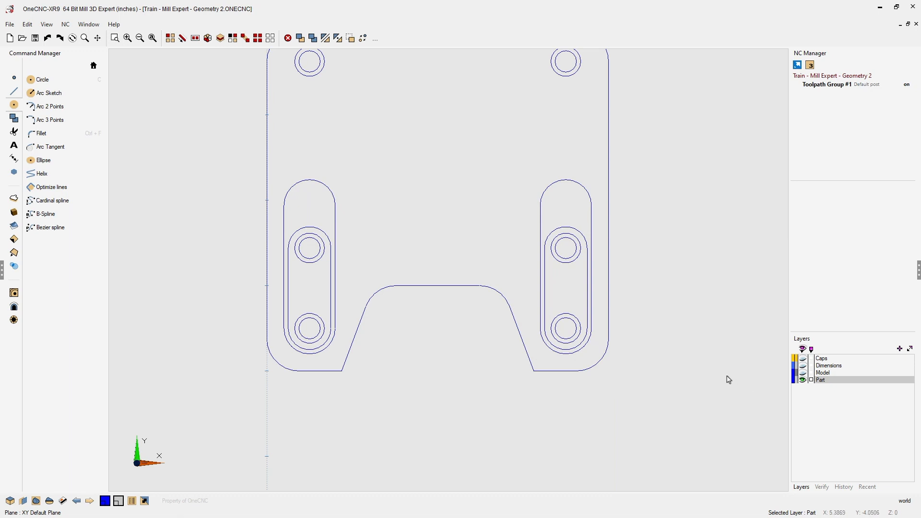
# Fillet both lower corners of the central notch with a 0.125 radius and end the Fillet command.
pyautogui.click(43, 135)
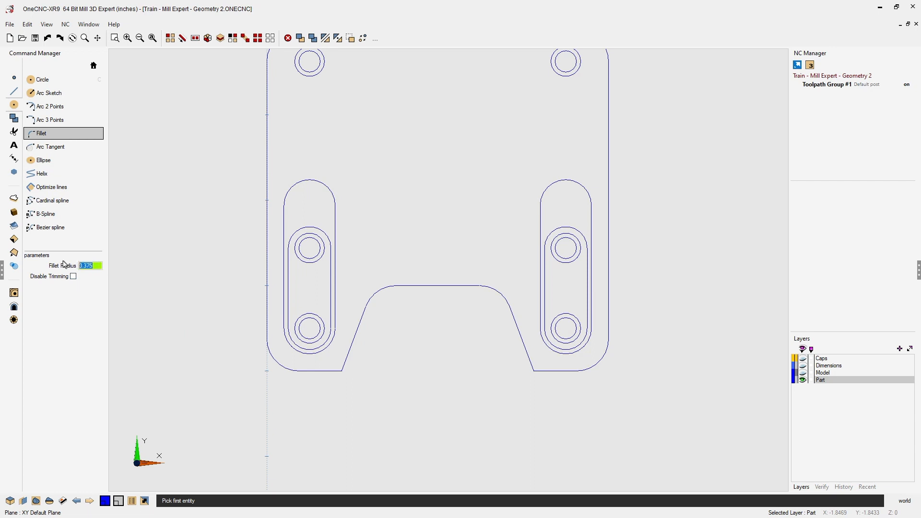
pyautogui.press('BackSpace')
pyautogui.write('.125')
pyautogui.press('Return')
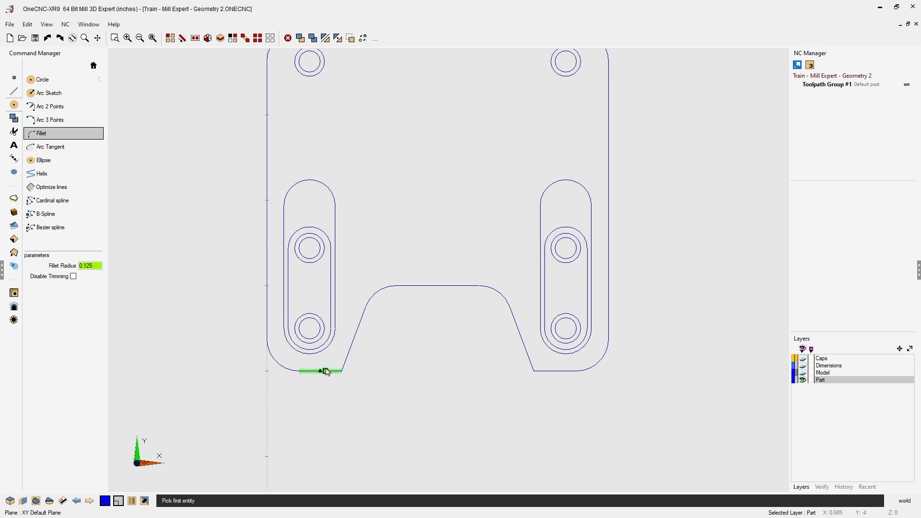
pyautogui.click(344, 361)
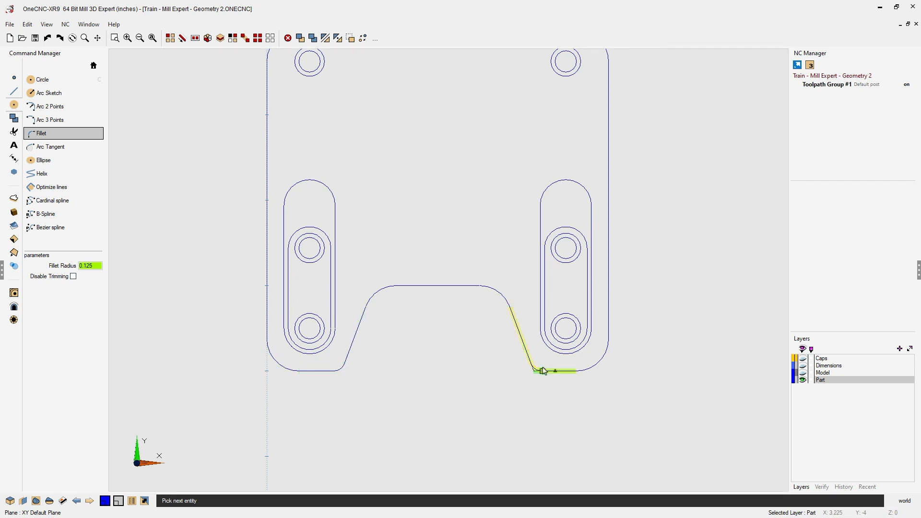
pyautogui.press('Escape')
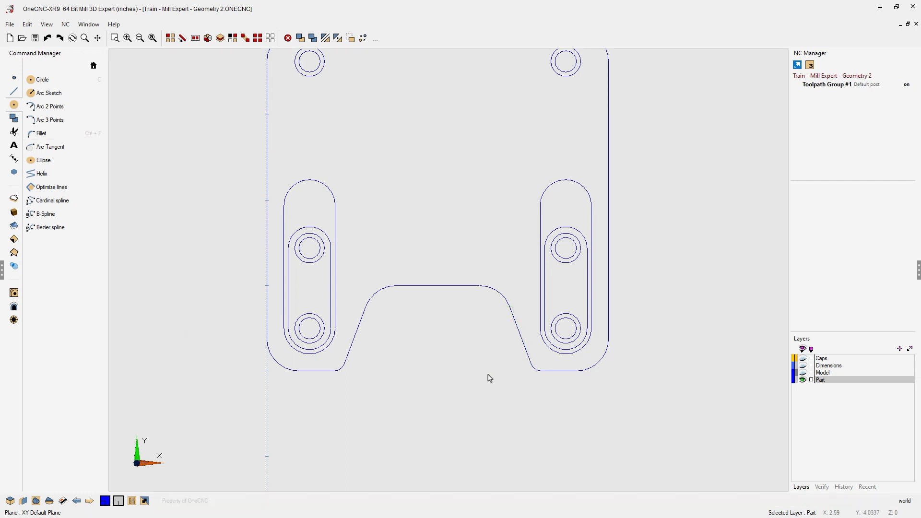
# Check the central bore's diameters and centre position on the Dimensions layer, and hide the layer again.
pyautogui.moveTo(432, 374); pyautogui.dragTo(433, 411, button='middle')
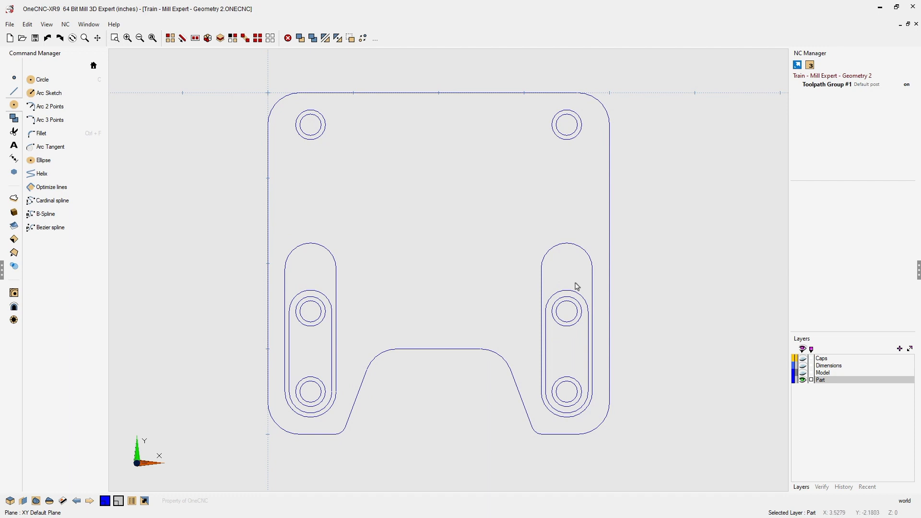
pyautogui.click(803, 365)
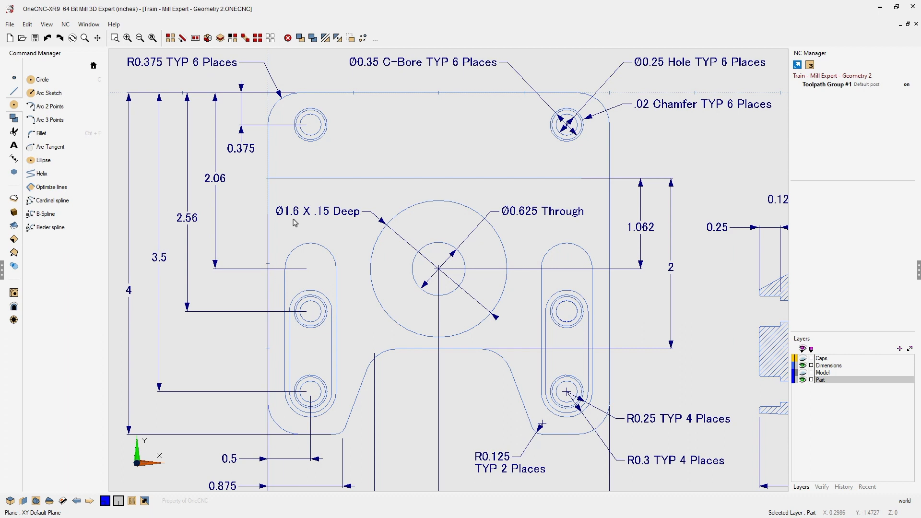
pyautogui.moveTo(390, 308); pyautogui.dragTo(390, 239, button='middle')
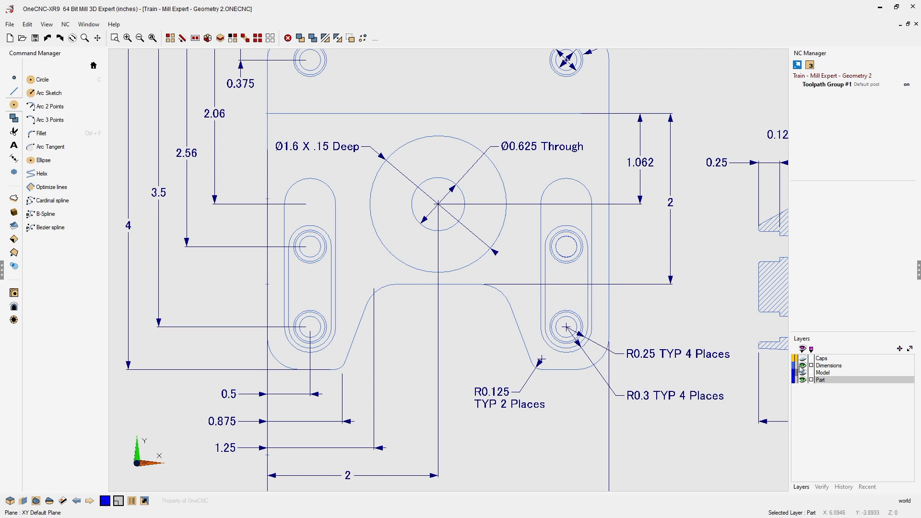
pyautogui.click(802, 366)
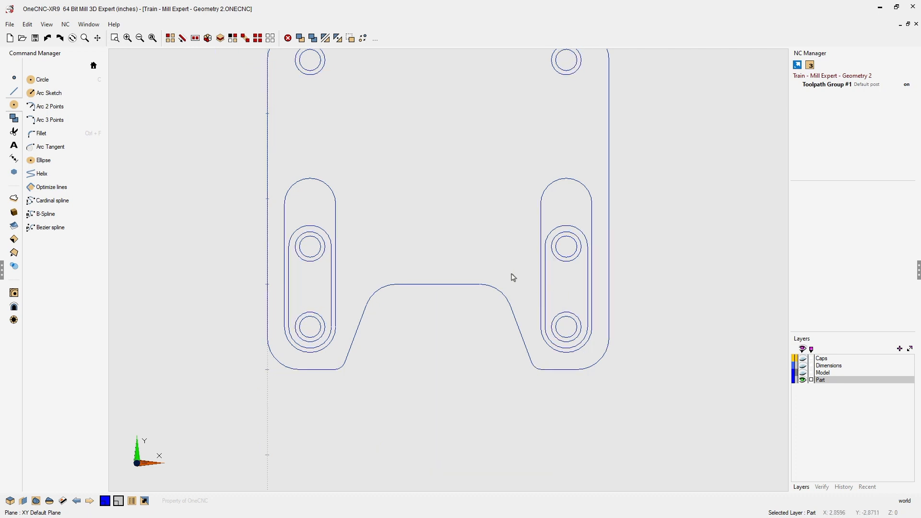
# Draw a 1.6 diameter circle centred at X 2, Y -2.062 and end the Circle command.
pyautogui.click(47, 83)
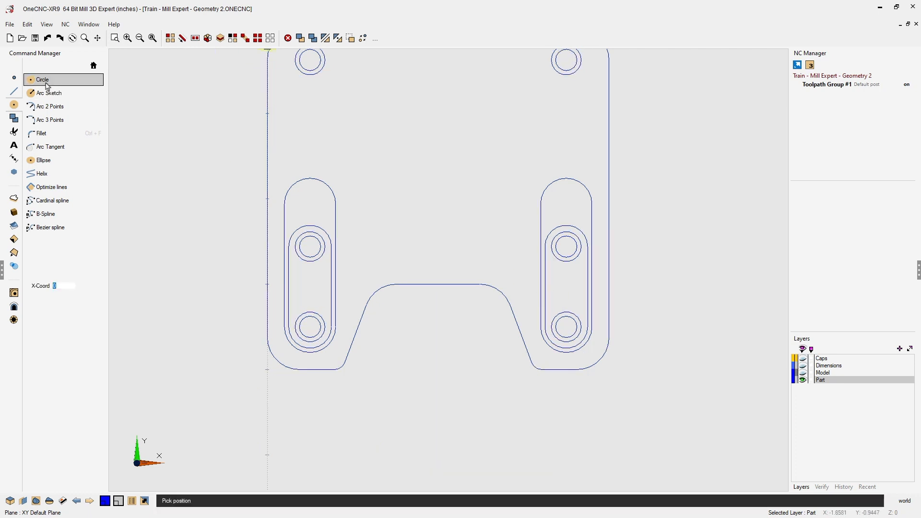
pyautogui.doubleClick(81, 341)
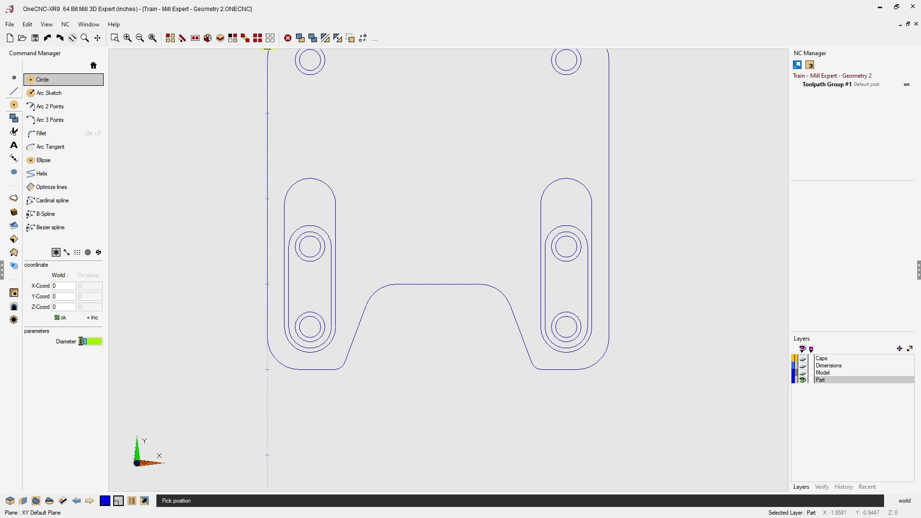
pyautogui.write('1.6')
pyautogui.click(62, 286)
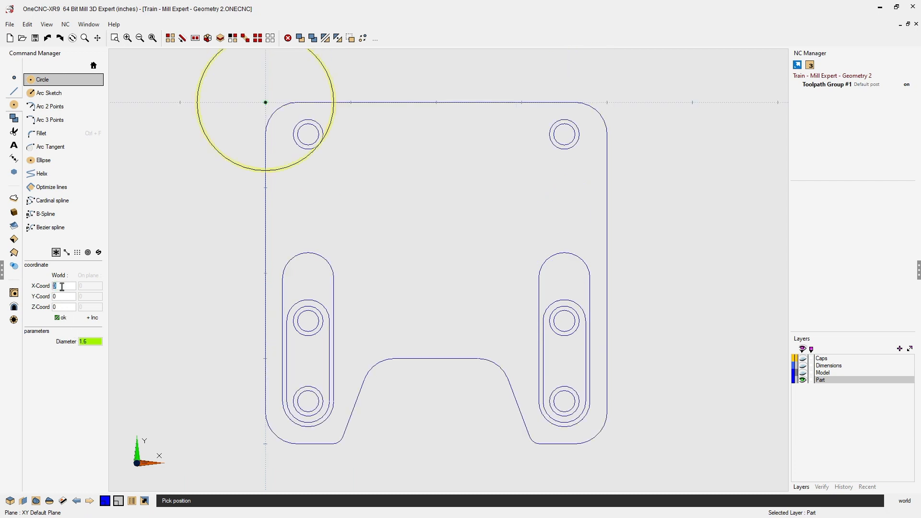
pyautogui.write('2')
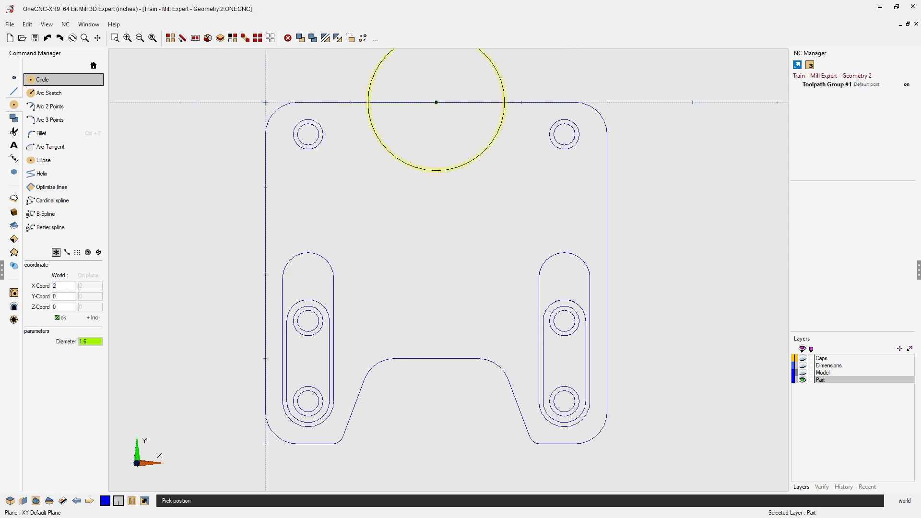
pyautogui.press('Tab')
pyautogui.write('-2.06')
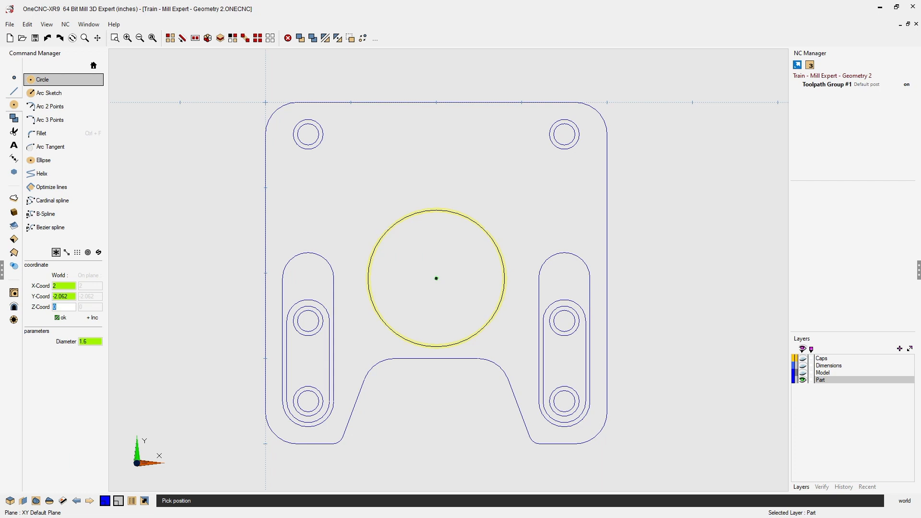
pyautogui.press('Return')
pyautogui.press('Escape')
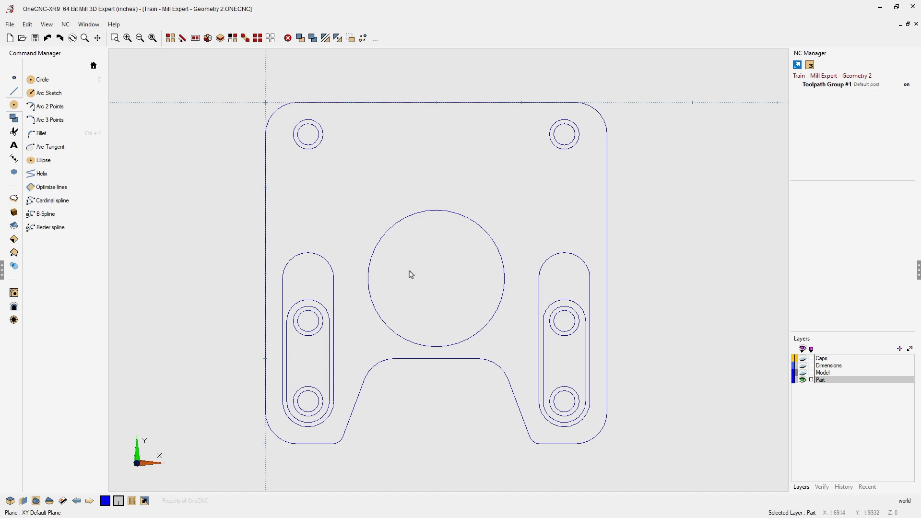
# Check the through-hole size on the Dimensions layer, hide it again, and draw a 0.625 diameter circle concentric with the 1.6 circle.
pyautogui.click(802, 366)
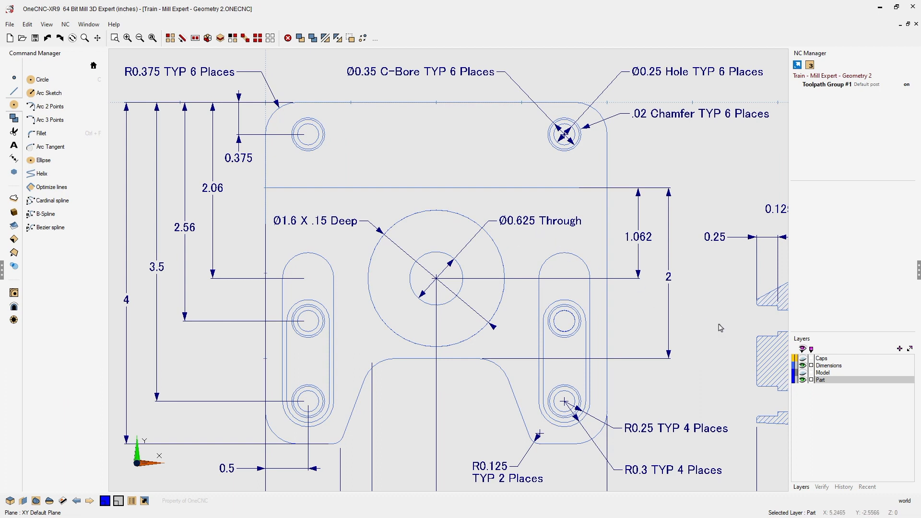
pyautogui.click(802, 366)
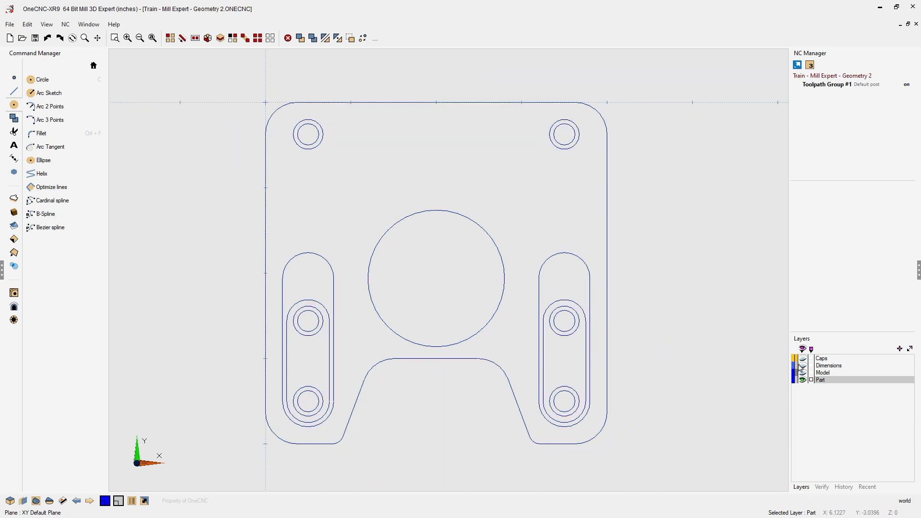
pyautogui.click(50, 81)
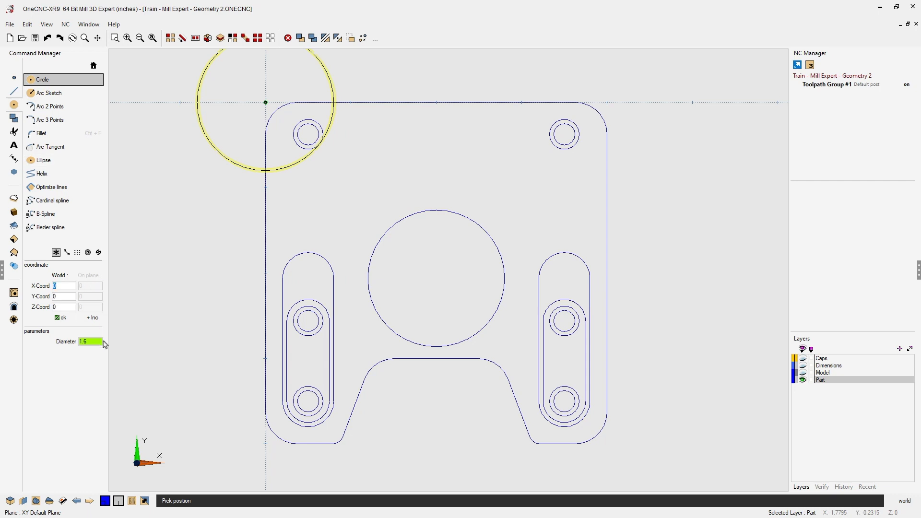
pyautogui.moveTo(101, 341); pyautogui.dragTo(73, 344)
pyautogui.press('BackSpace')
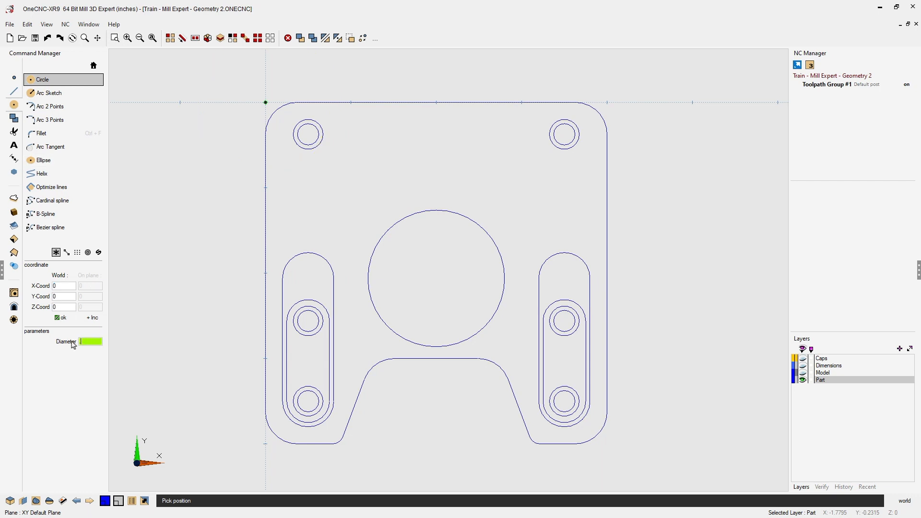
pyautogui.write('.625')
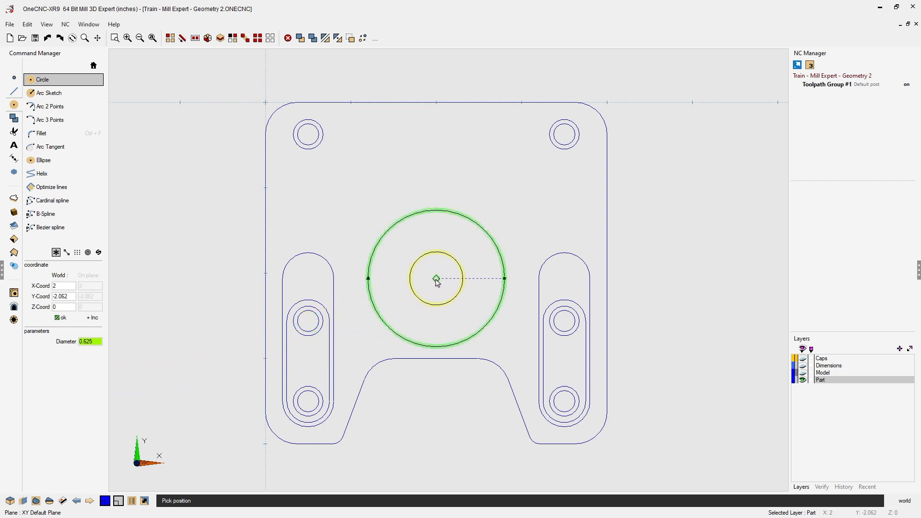
pyautogui.click(436, 279)
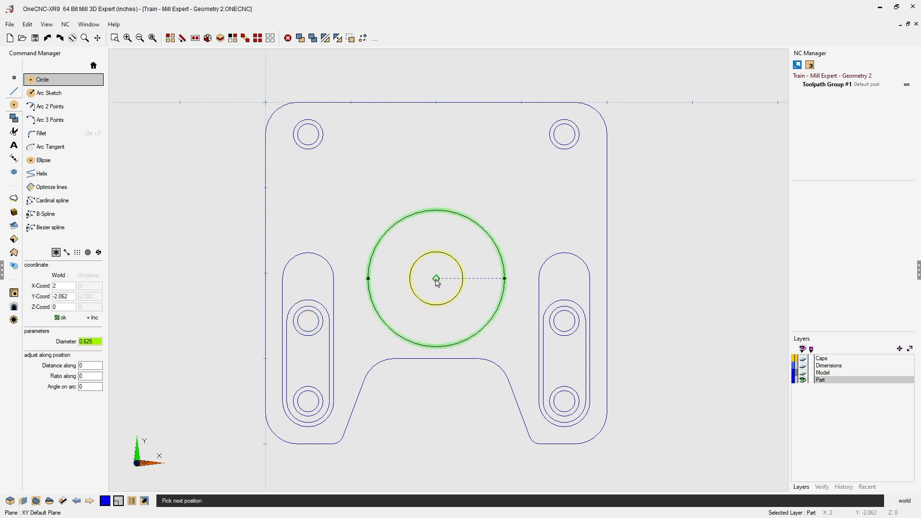
pyautogui.press('Escape')
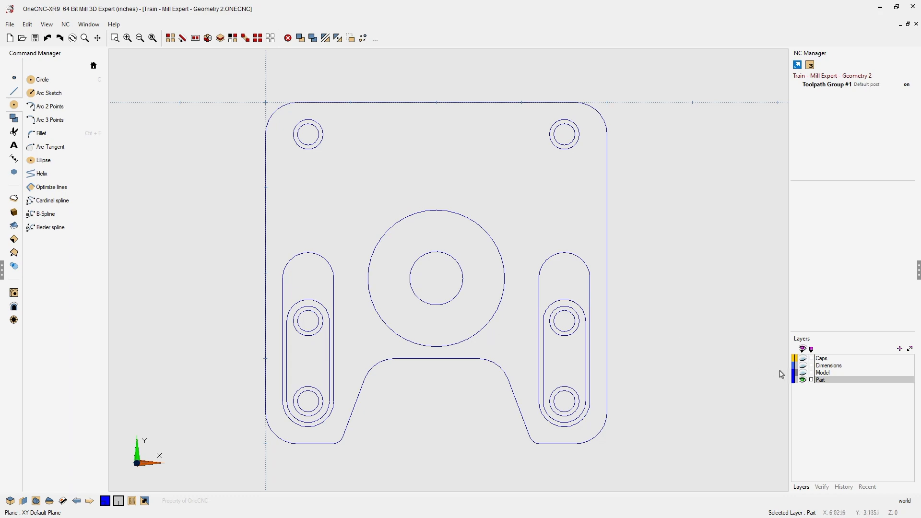
# Examine the front and section views on the Dimensions layer for remaining geometry, and hide the layer again.
pyautogui.click(803, 366)
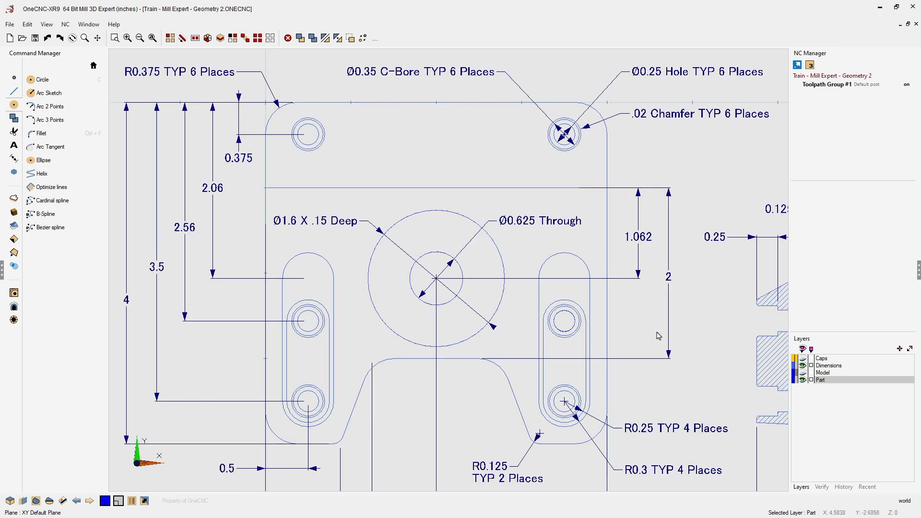
pyautogui.scroll(-2, 657, 333)
pyautogui.moveTo(658, 330); pyautogui.dragTo(550, 343, button='middle')
pyautogui.scroll(1, 571, 319)
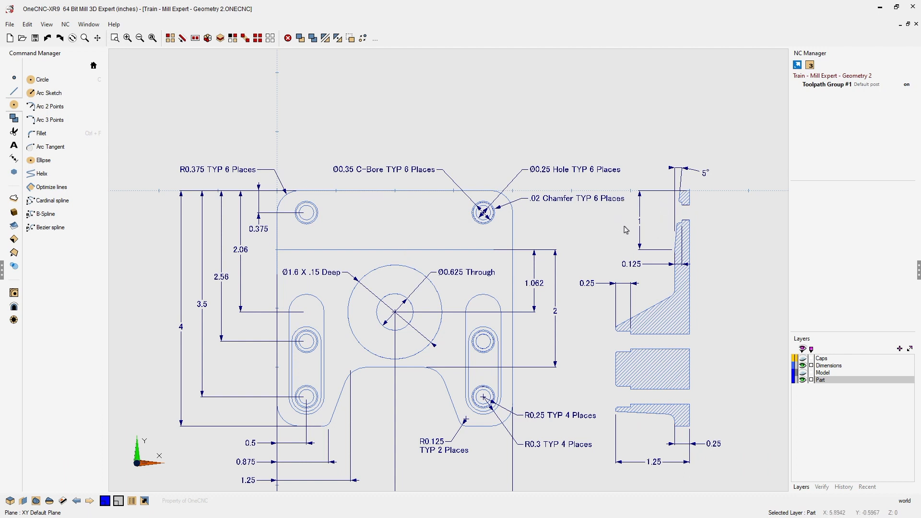
pyautogui.click(803, 366)
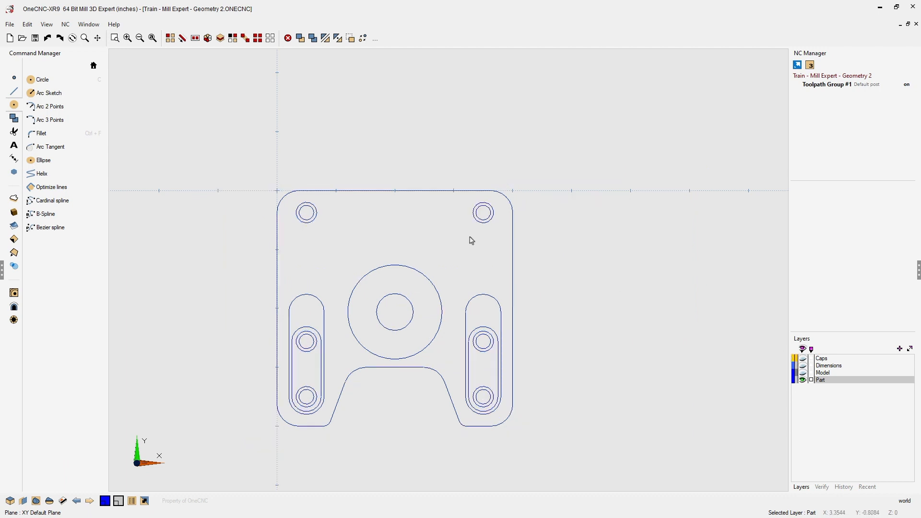
# Offset the plate's top edge line downward by 1 into the plate and end the Parallel / Offset command.
pyautogui.click(15, 95)
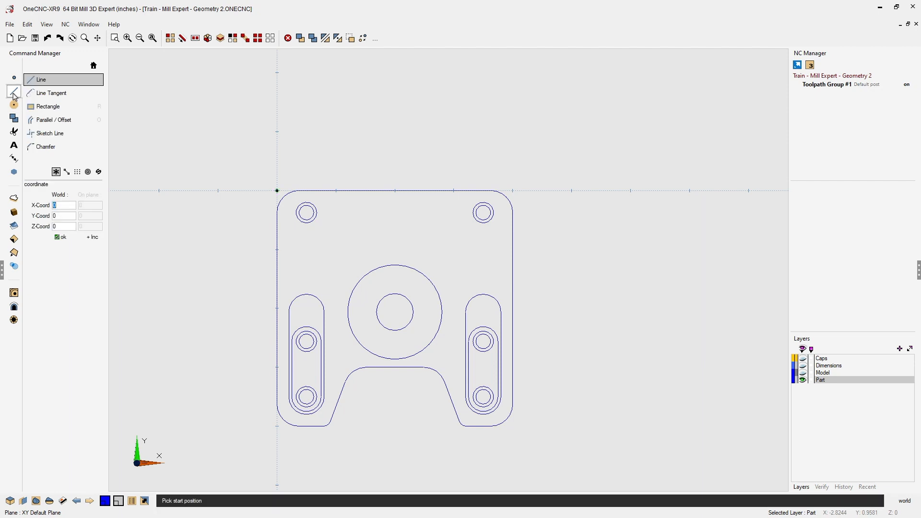
pyautogui.click(45, 123)
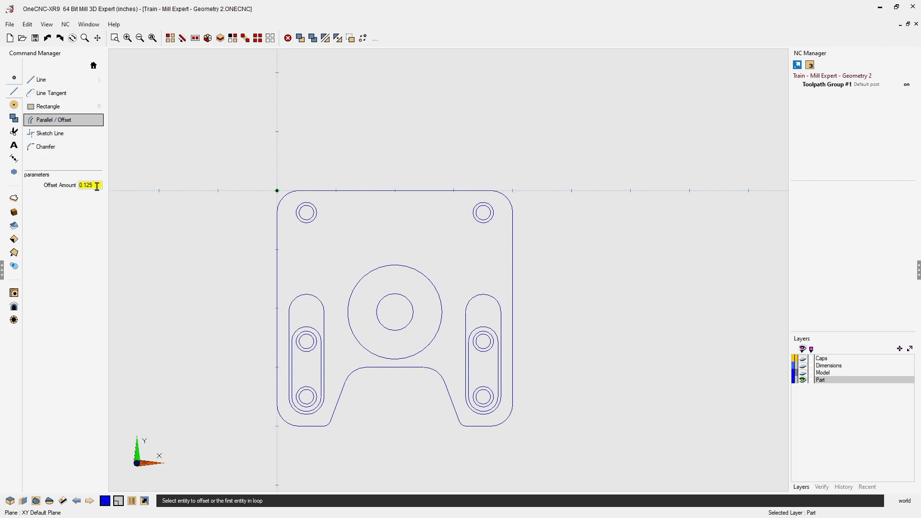
pyautogui.moveTo(92, 186); pyautogui.dragTo(76, 184)
pyautogui.write('1')
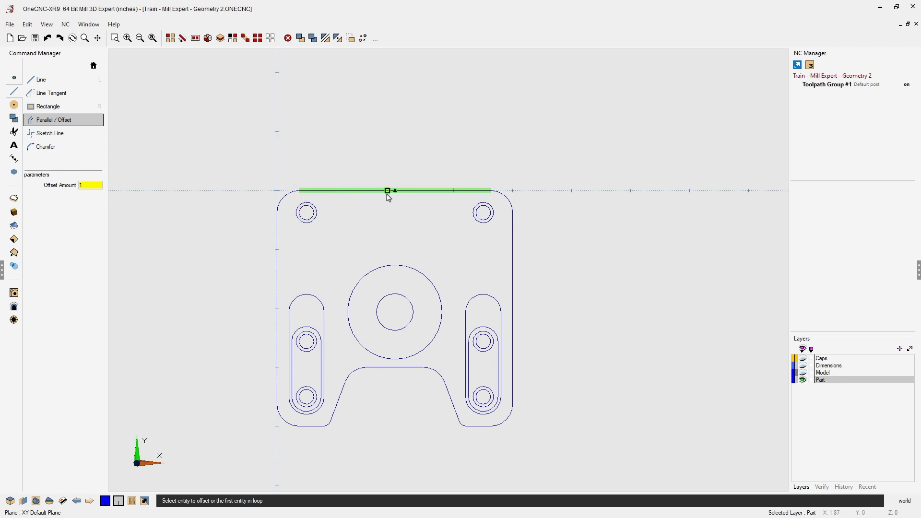
pyautogui.click(388, 191)
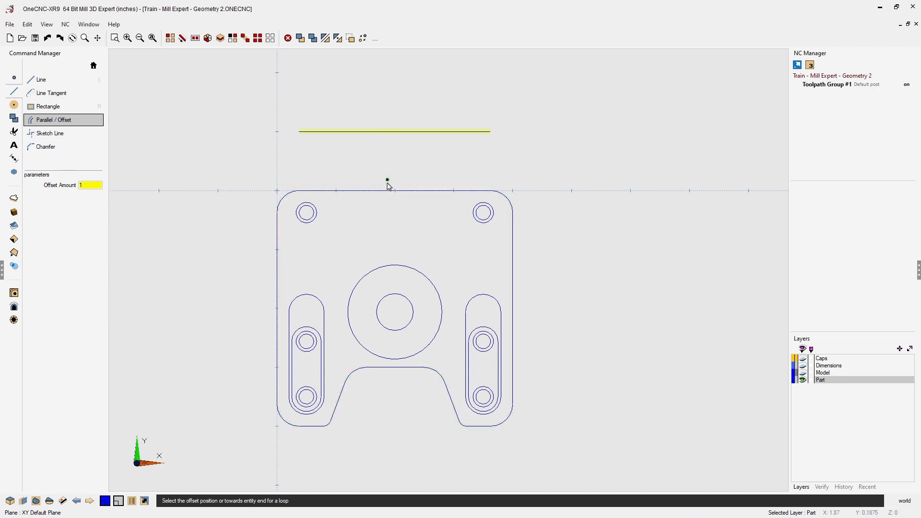
pyautogui.click(388, 228)
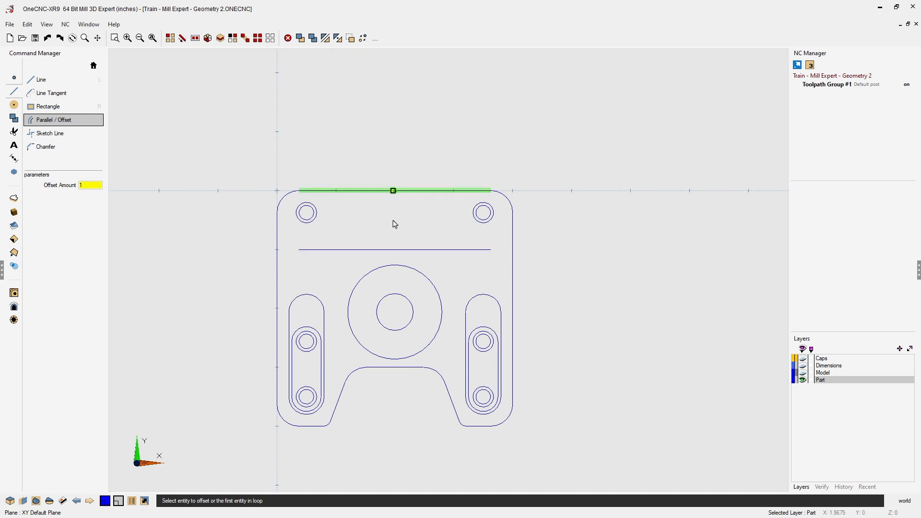
pyautogui.press('Escape')
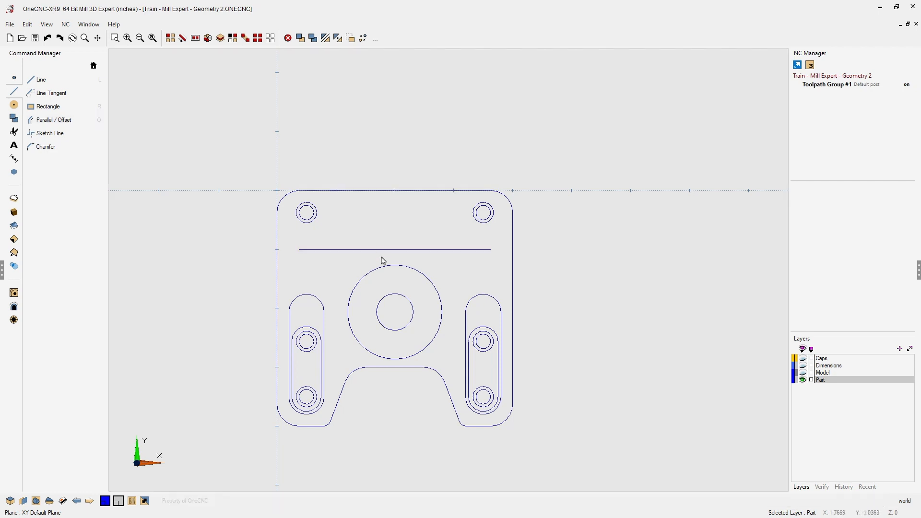
pyautogui.scroll(2, 384, 268)
pyautogui.moveTo(385, 267); pyautogui.dragTo(407, 230, button='middle')
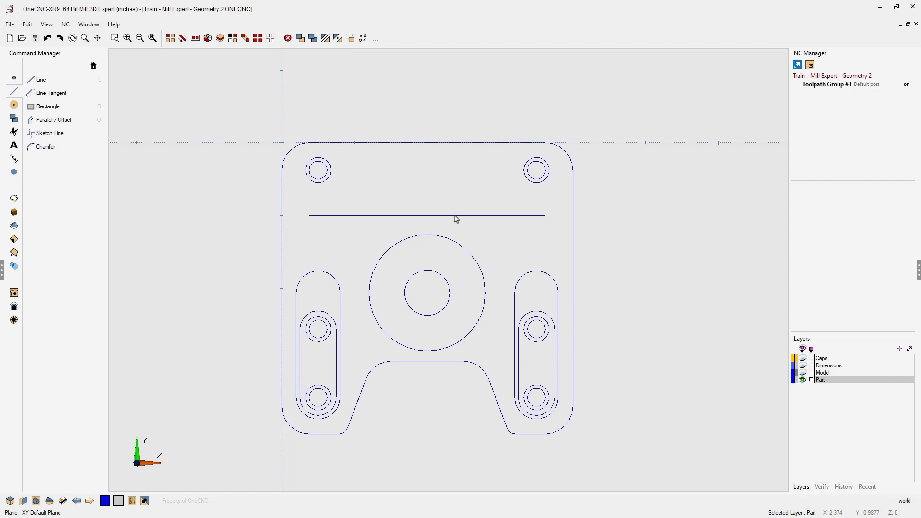
# Extend both ends of the offset horizontal line to the plate's left and right side edges with Trim one.
pyautogui.press('t')
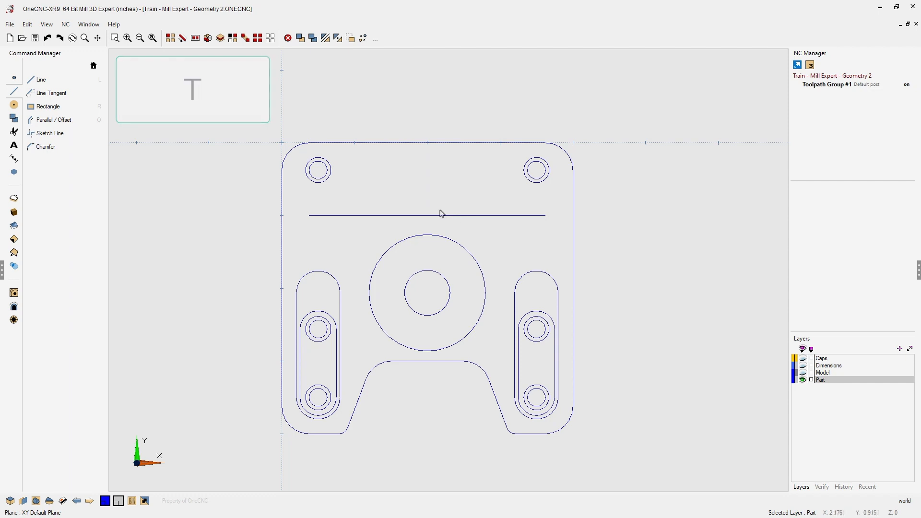
pyautogui.press('t')
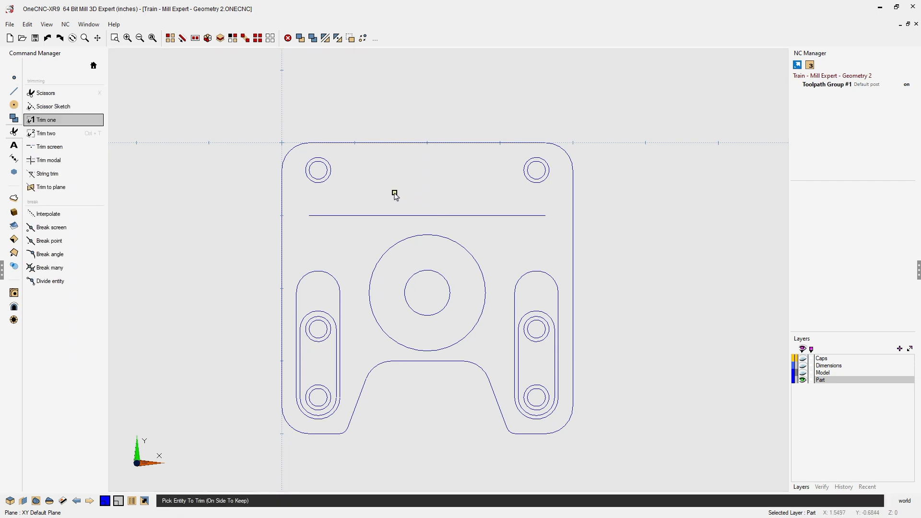
pyautogui.click(320, 216)
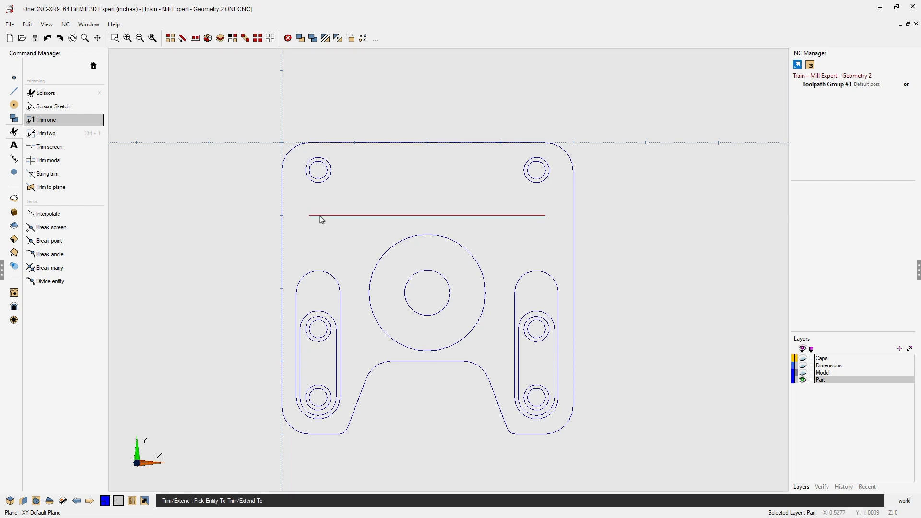
pyautogui.click(281, 206)
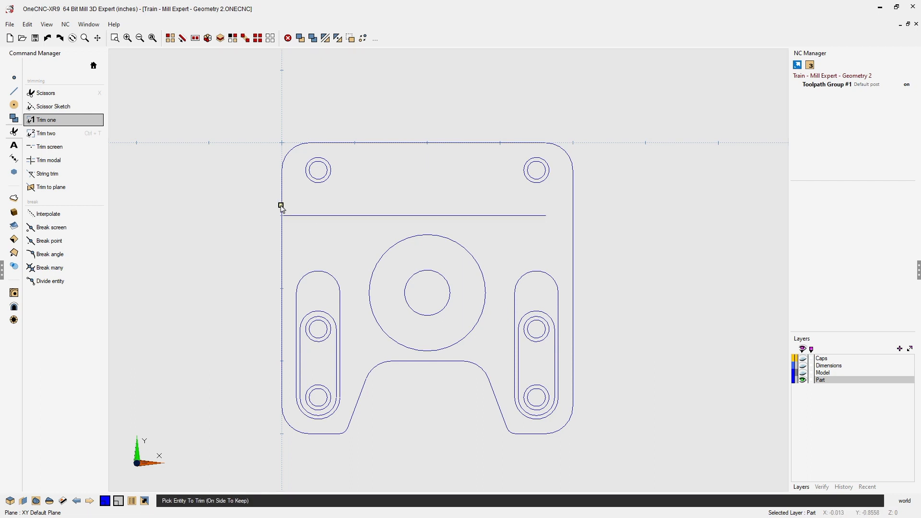
pyautogui.click(535, 216)
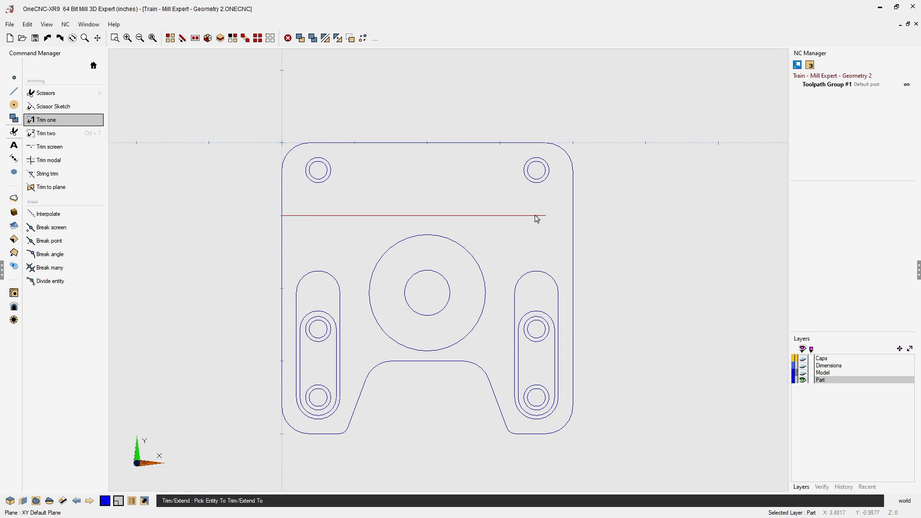
pyautogui.click(572, 207)
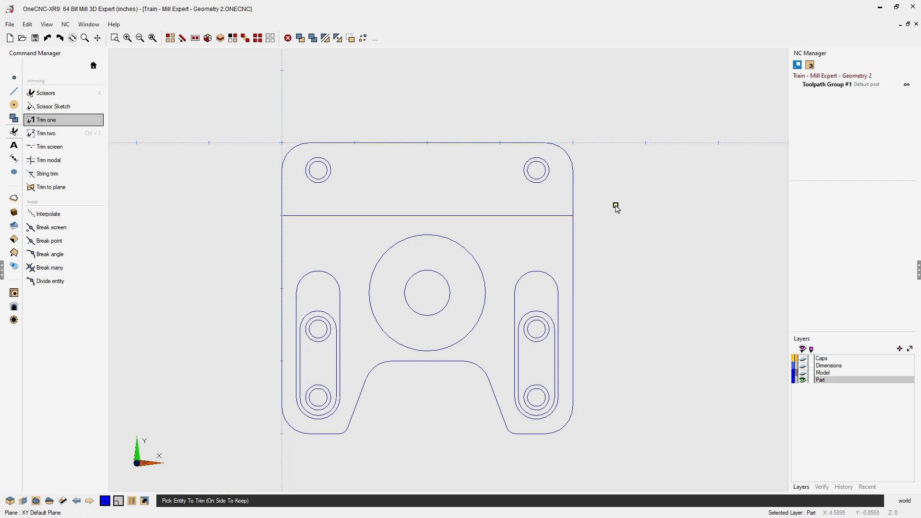
pyautogui.press('Escape')
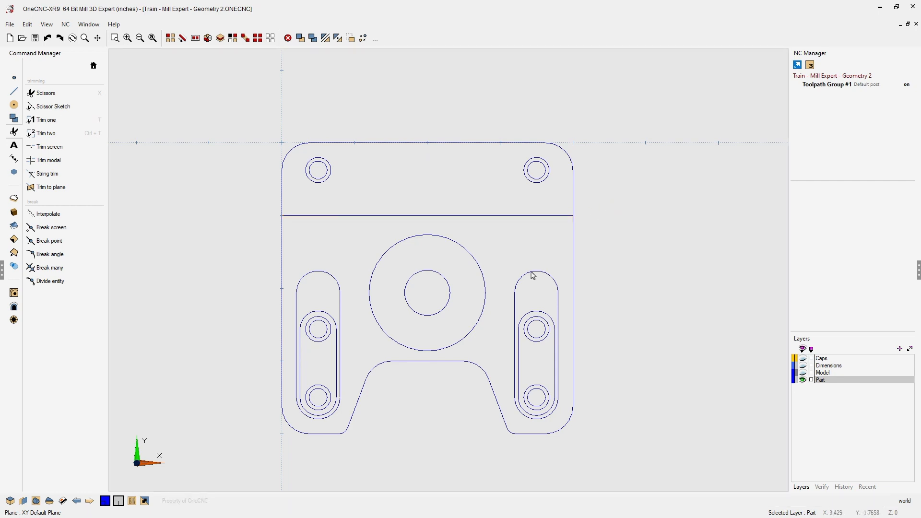
# Inspect the flat wireframe from a 3D angle and return to the top view.
pyautogui.moveTo(530, 263); pyautogui.dragTo(578, 187, button='middle')
pyautogui.moveTo(532, 260); pyautogui.dragTo(565, 228, button='middle')
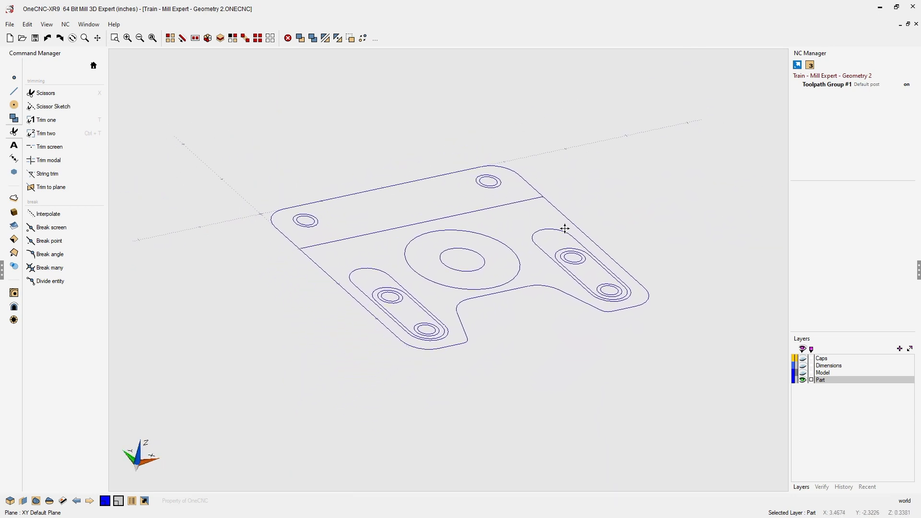
pyautogui.scroll(1, 565, 229)
pyautogui.rightClick(621, 274)
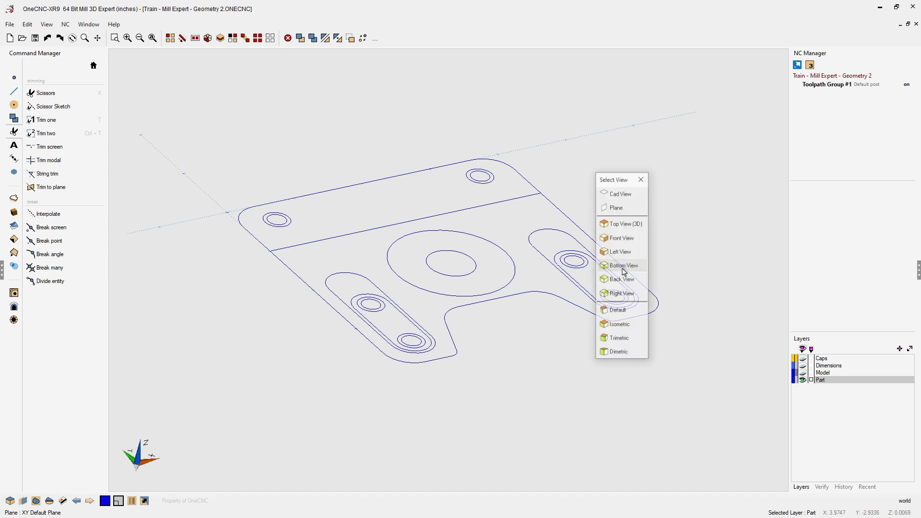
pyautogui.click(623, 268)
pyautogui.scroll(-3, 608, 282)
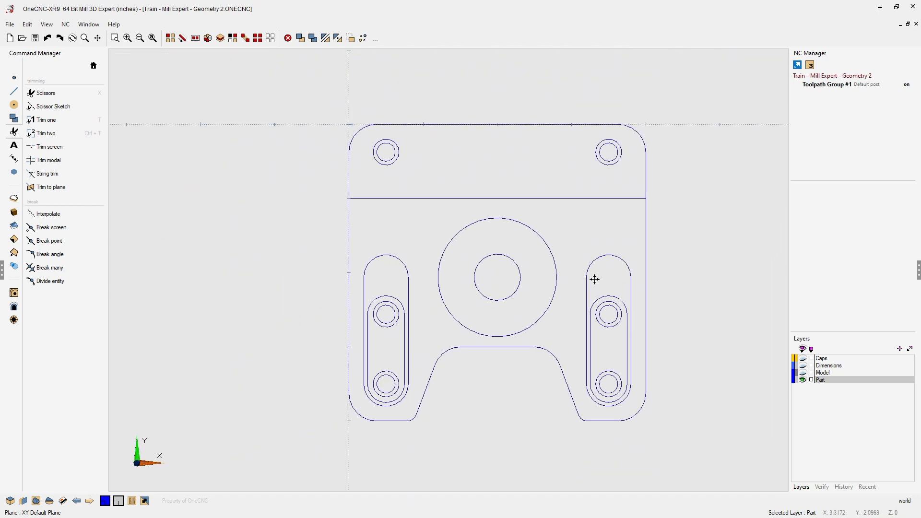
pyautogui.moveTo(594, 278); pyautogui.dragTo(546, 262, button='middle')
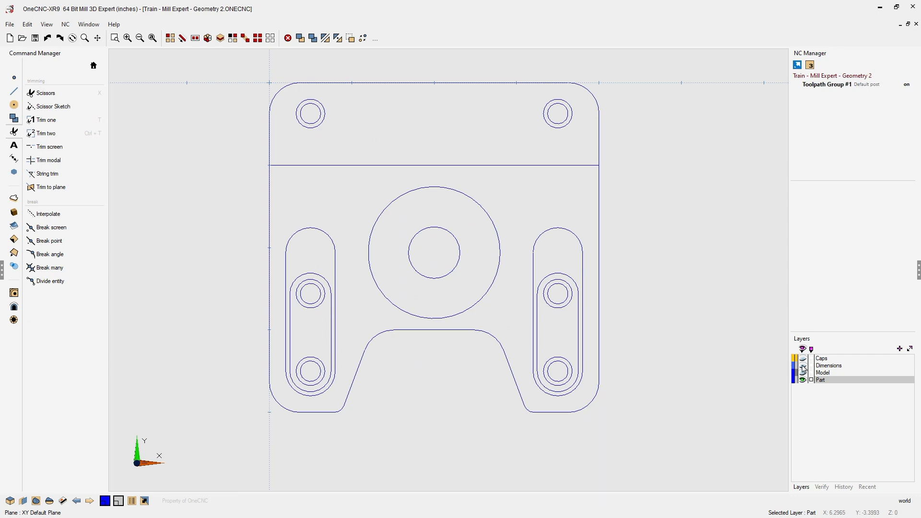
# Examine the section view's depths on the Dimensions layer with the Part layer hidden, and restore the Part layer.
pyautogui.click(803, 380)
pyautogui.click(802, 365)
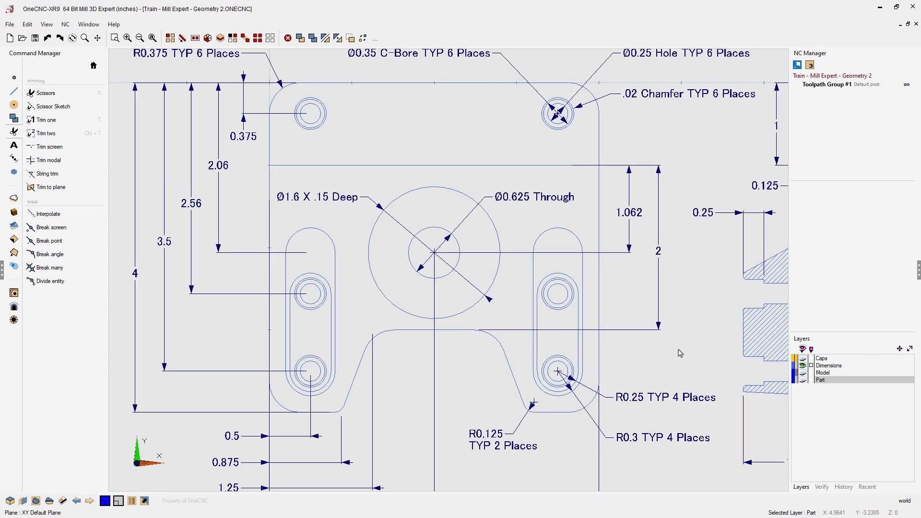
pyautogui.scroll(-3, 675, 352)
pyautogui.moveTo(674, 352); pyautogui.dragTo(601, 377, button='middle')
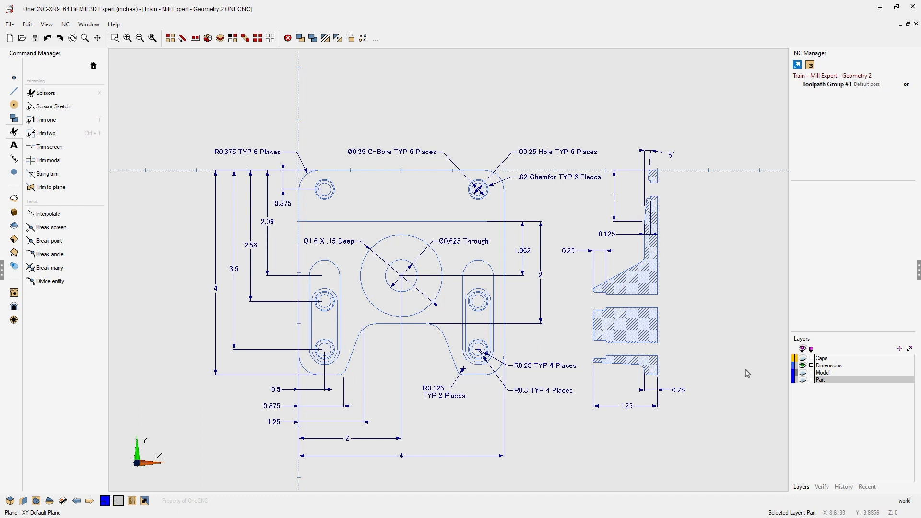
pyautogui.click(803, 366)
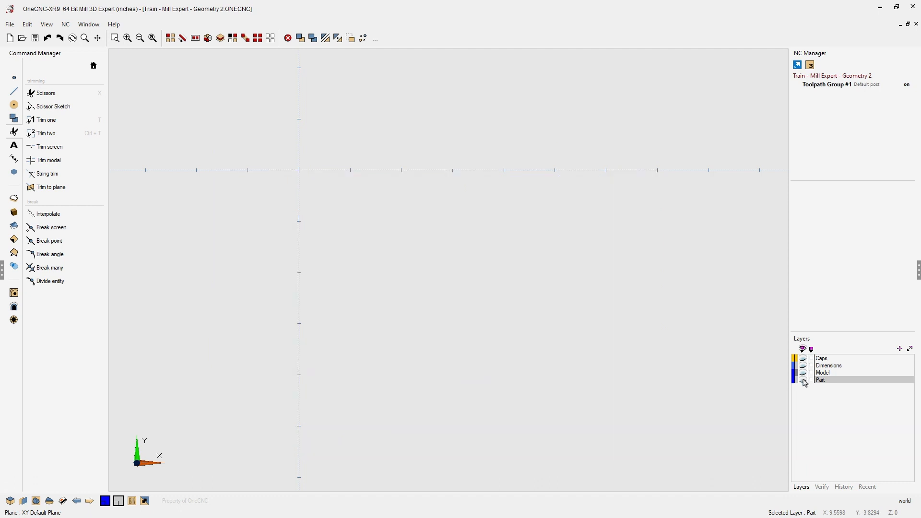
pyautogui.click(804, 380)
# Select the hole and counterbore circles inside both lower slots and all edges of the right inner slot.
pyautogui.scroll(2, 407, 349)
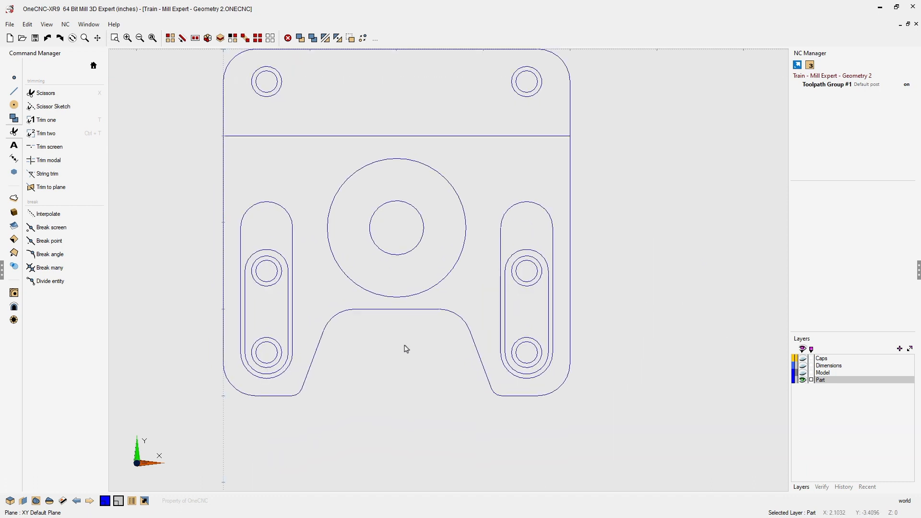
pyautogui.moveTo(368, 335); pyautogui.dragTo(446, 312, button='middle')
pyautogui.press('s')
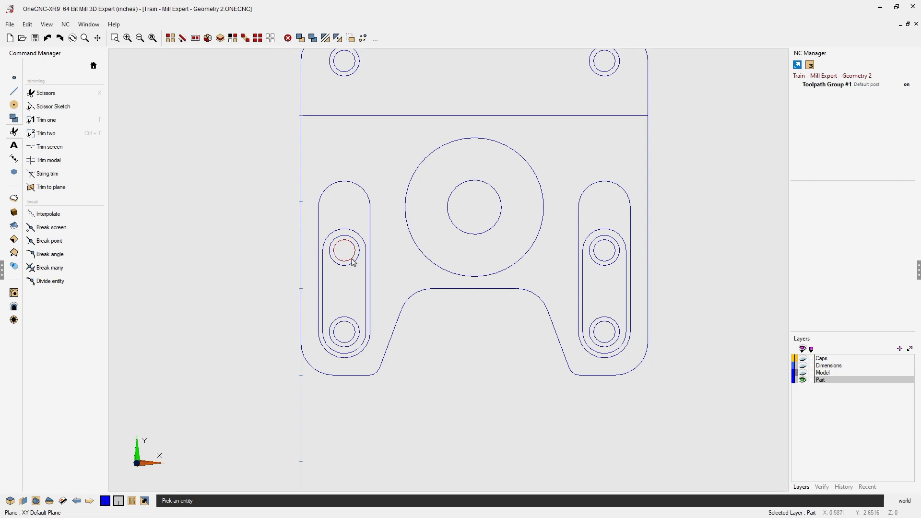
pyautogui.click(345, 317)
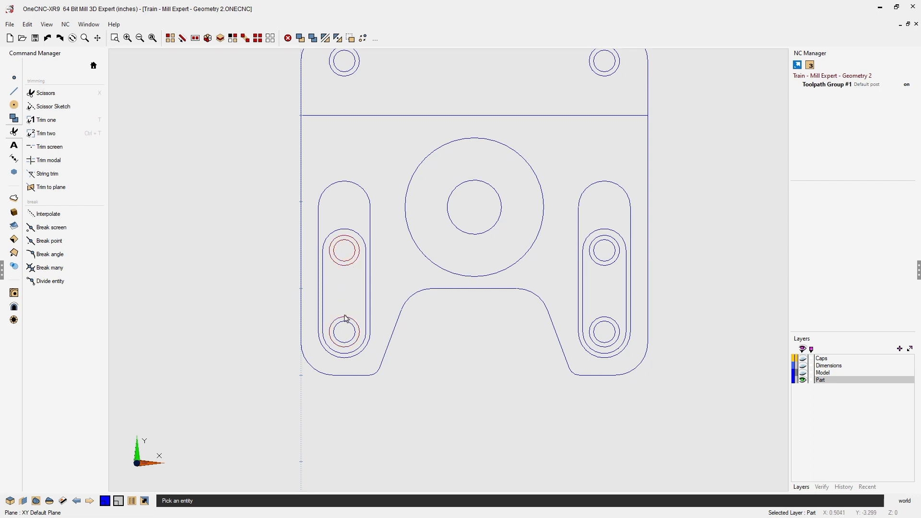
pyautogui.click(606, 320)
pyautogui.click(605, 321)
pyautogui.click(610, 261)
pyautogui.click(607, 228)
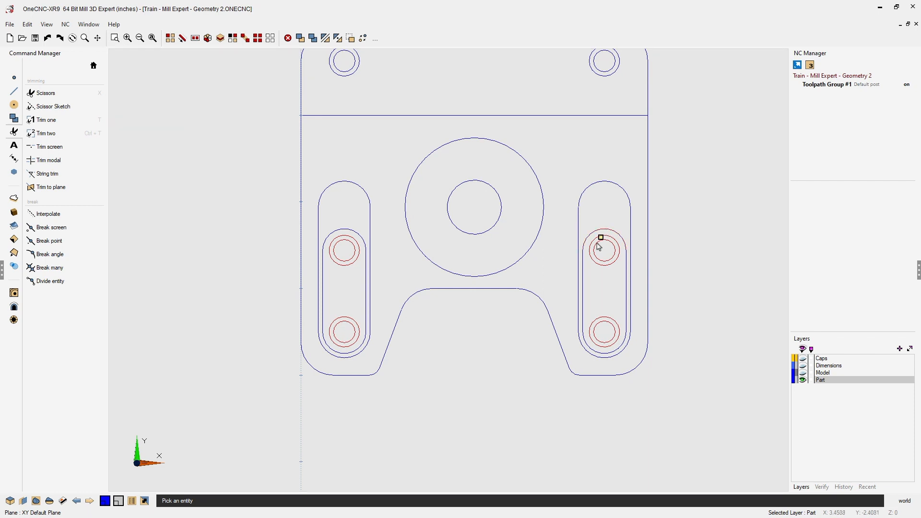
pyautogui.click(582, 283)
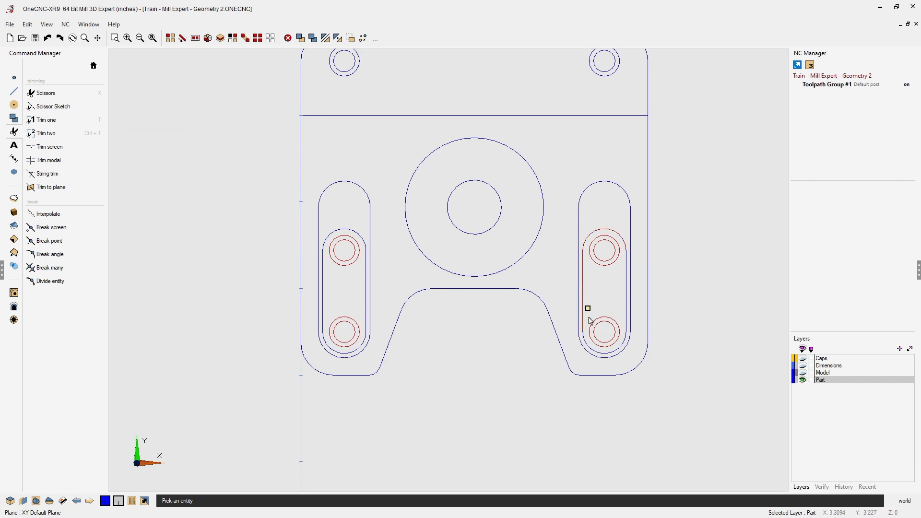
pyautogui.click(626, 312)
# Add the complete left inner slot profile to the selection by chaining its edges.
pyautogui.click(183, 39)
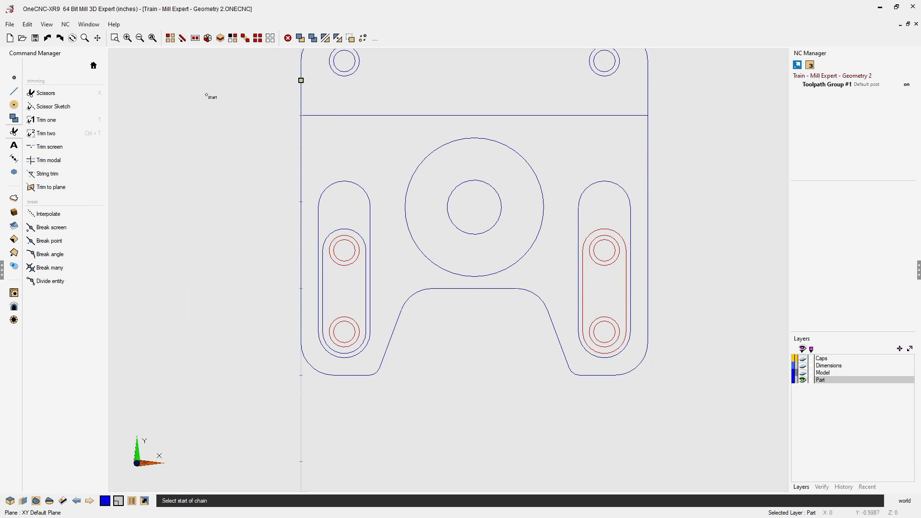
pyautogui.click(322, 291)
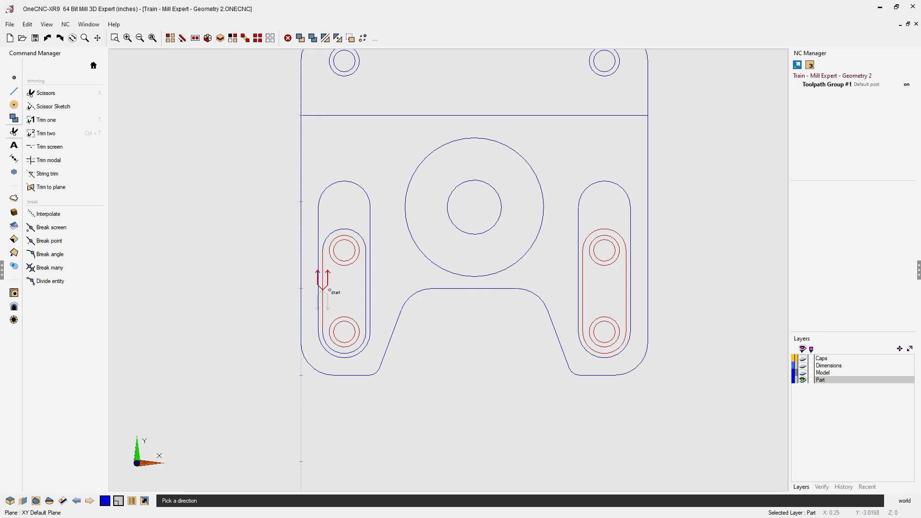
pyautogui.click(329, 285)
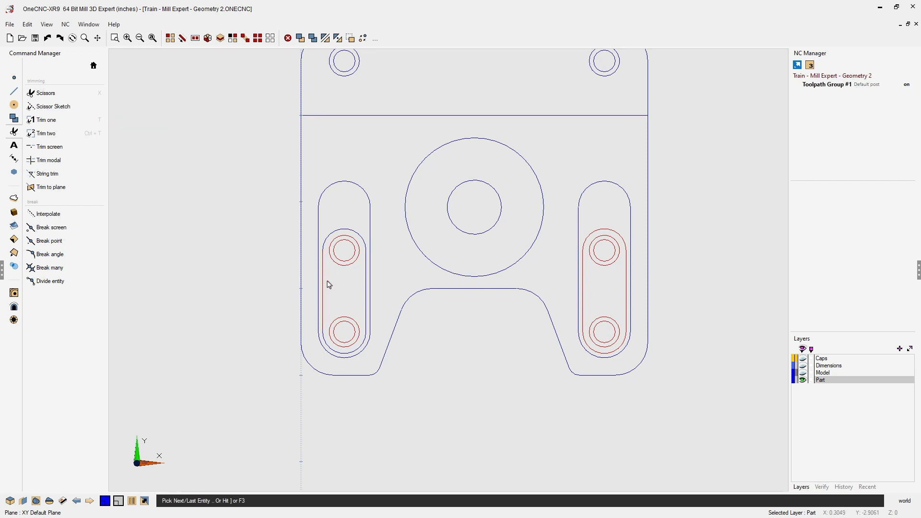
pyautogui.press('F3')
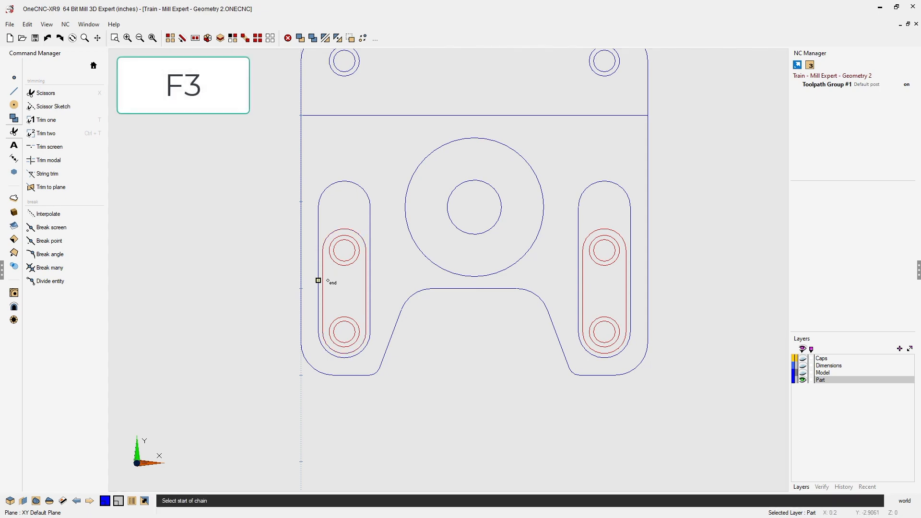
pyautogui.press('Escape')
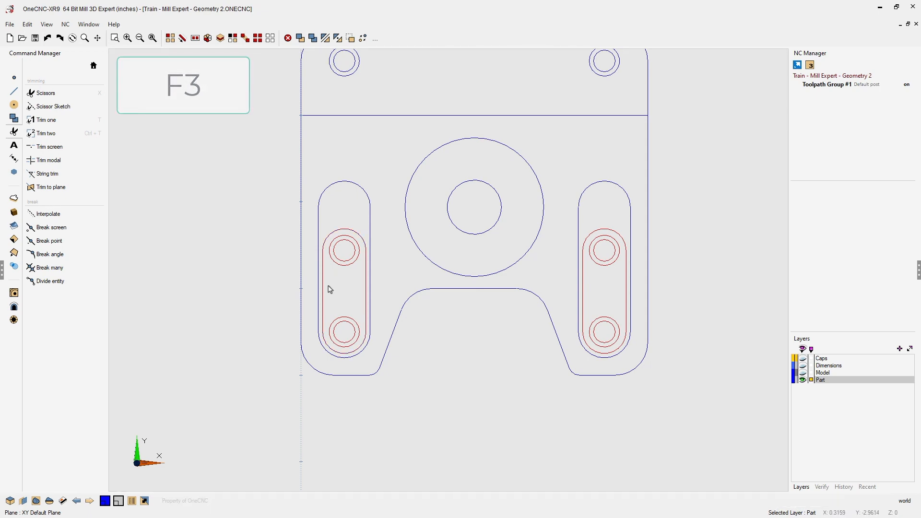
# Move the selected inner slots and their hole circles by an incremental Z of 1, and clear the selection.
pyautogui.moveTo(458, 368); pyautogui.dragTo(411, 309, button='middle')
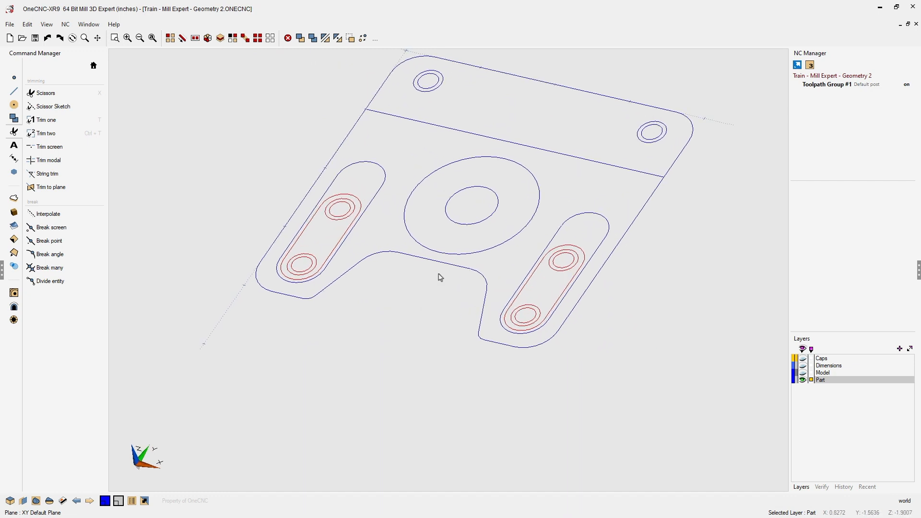
pyautogui.moveTo(438, 275); pyautogui.dragTo(454, 336, button='middle')
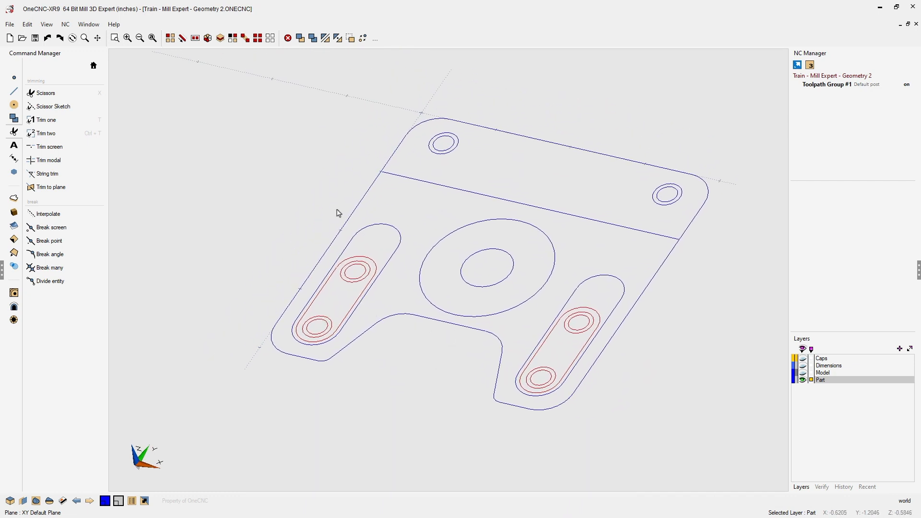
pyautogui.click(300, 39)
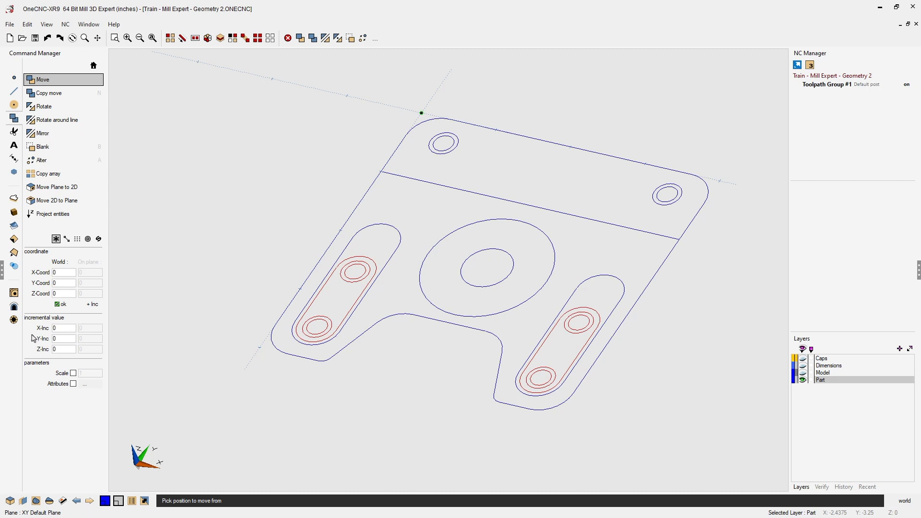
pyautogui.click(95, 307)
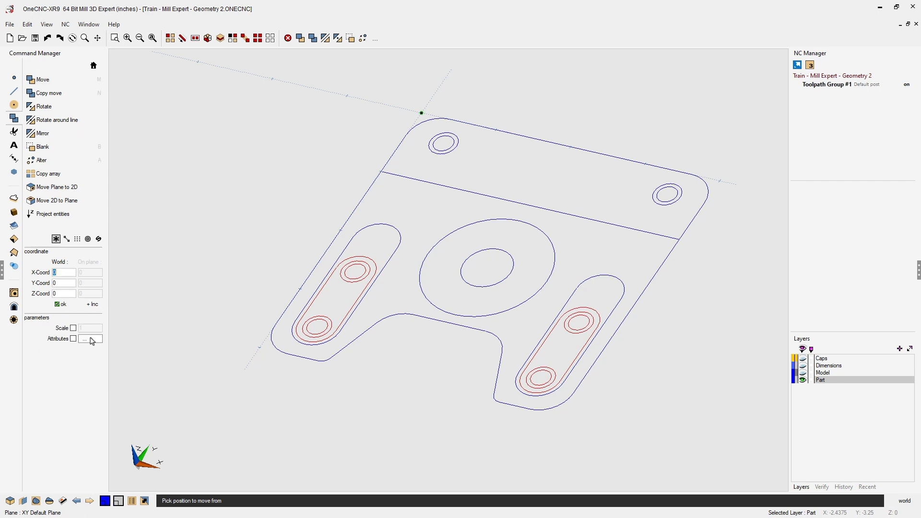
pyautogui.click(95, 305)
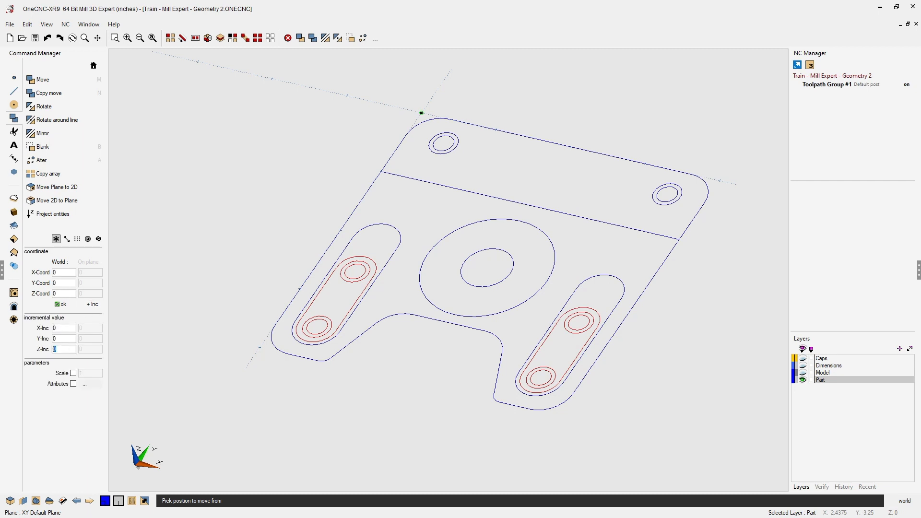
pyautogui.write('1')
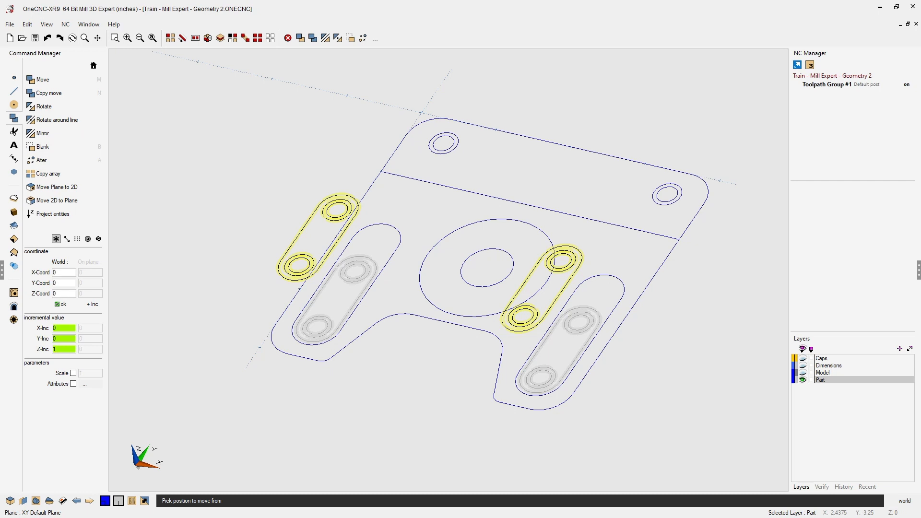
pyautogui.click(58, 304)
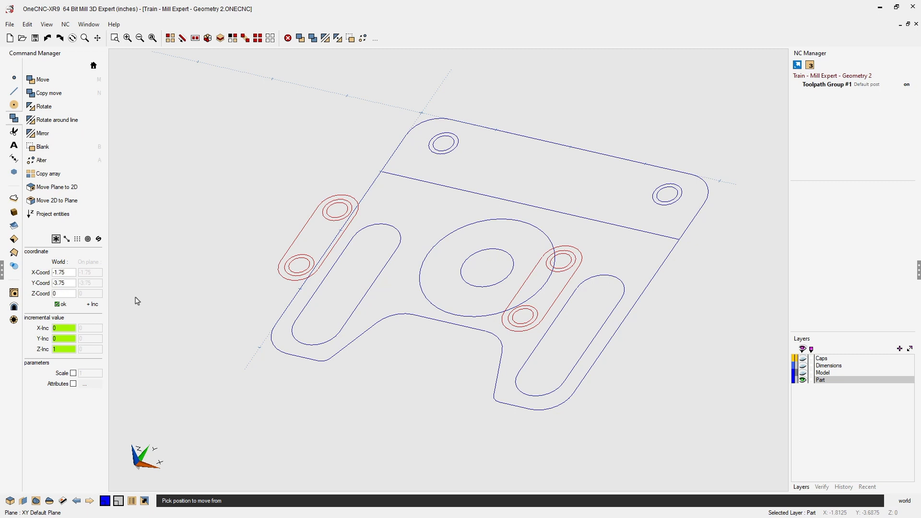
pyautogui.click(270, 41)
pyautogui.moveTo(386, 321); pyautogui.dragTo(422, 290, button='middle')
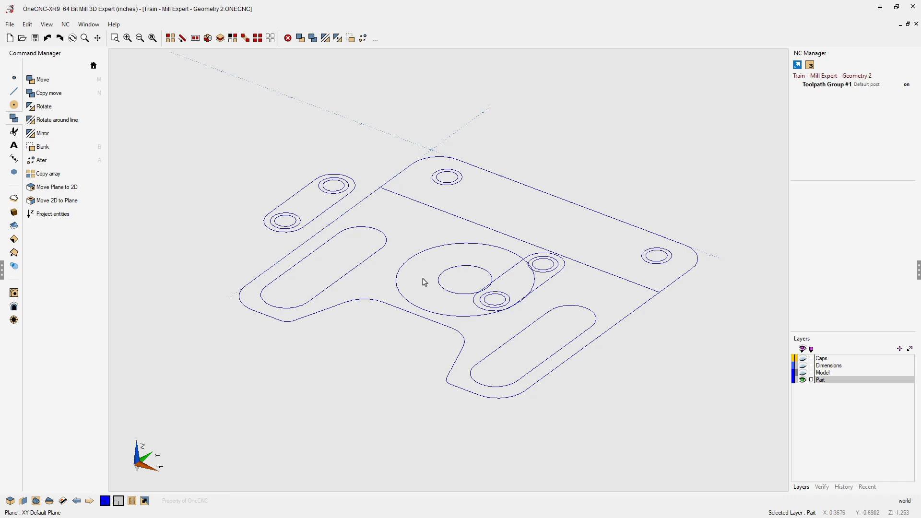
pyautogui.moveTo(421, 275)
pyautogui.mouseDown(button='middle')
pyautogui.moveTo(417, 286)
pyautogui.moveTo(409, 274)
pyautogui.moveTo(440, 271)
pyautogui.moveTo(435, 293)
pyautogui.moveTo(469, 294)
pyautogui.moveTo(423, 292)
pyautogui.moveTo(457, 282)
pyautogui.moveTo(481, 304)
pyautogui.mouseUp(button='middle')
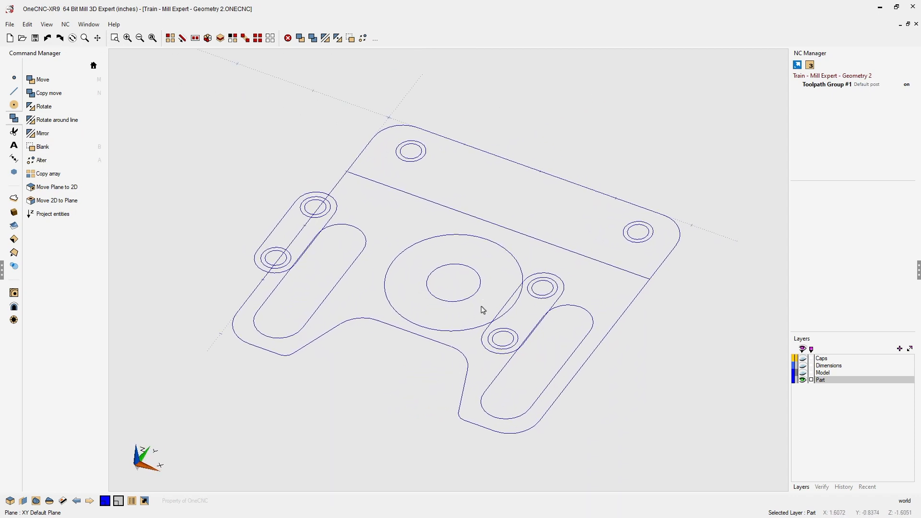